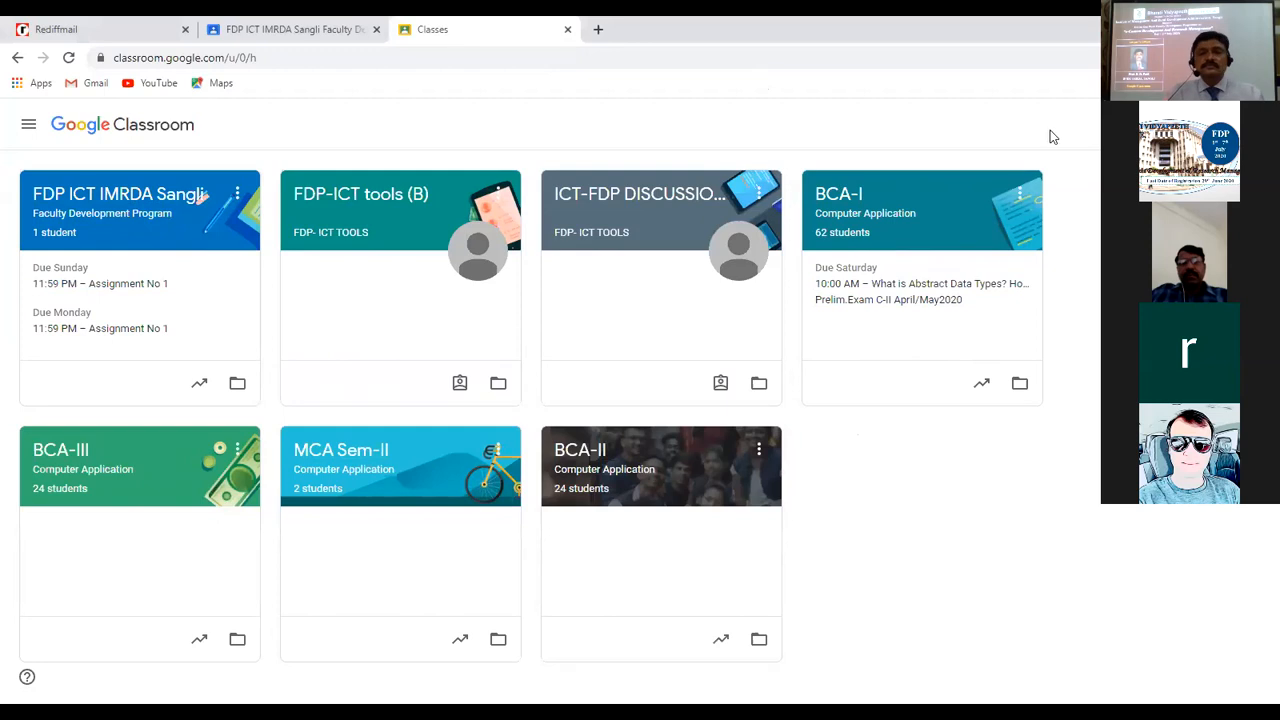
- Open the FDP ICT IMRDA Sangli class and post the announcement "Wel Come Everyone !" to all students
left_click(166, 200)
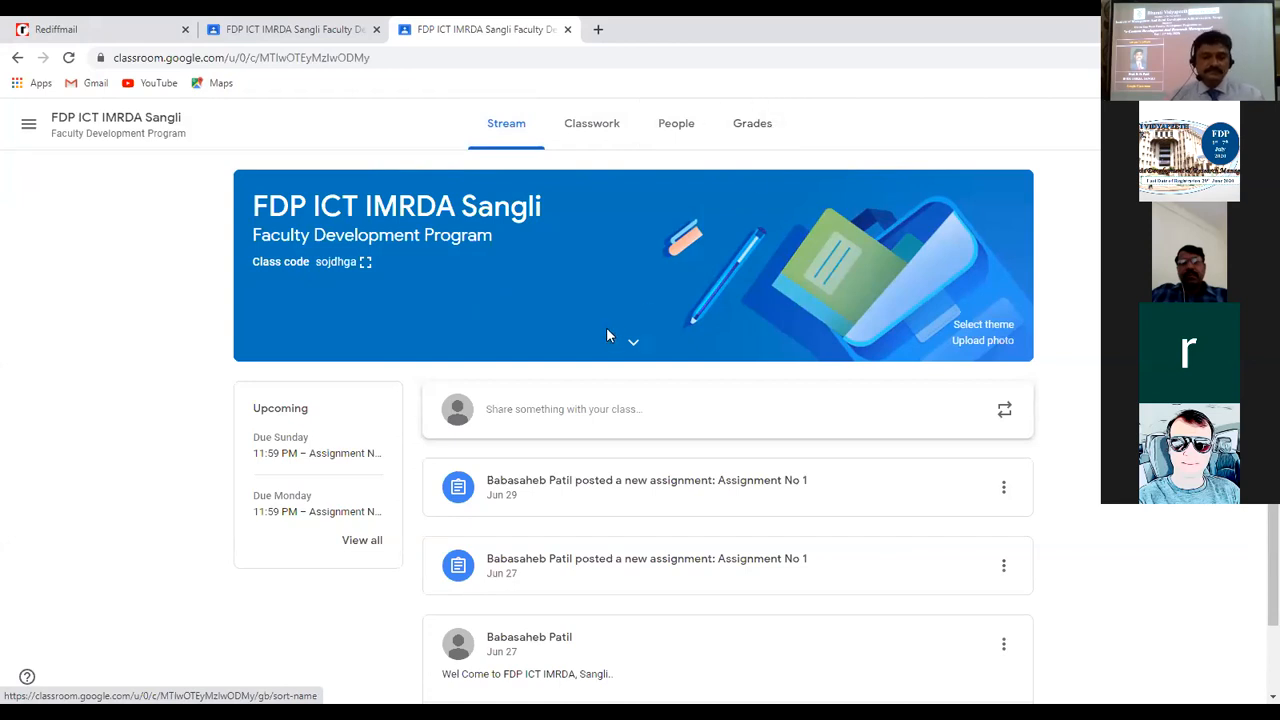
scroll(603, 330, "down", 1)
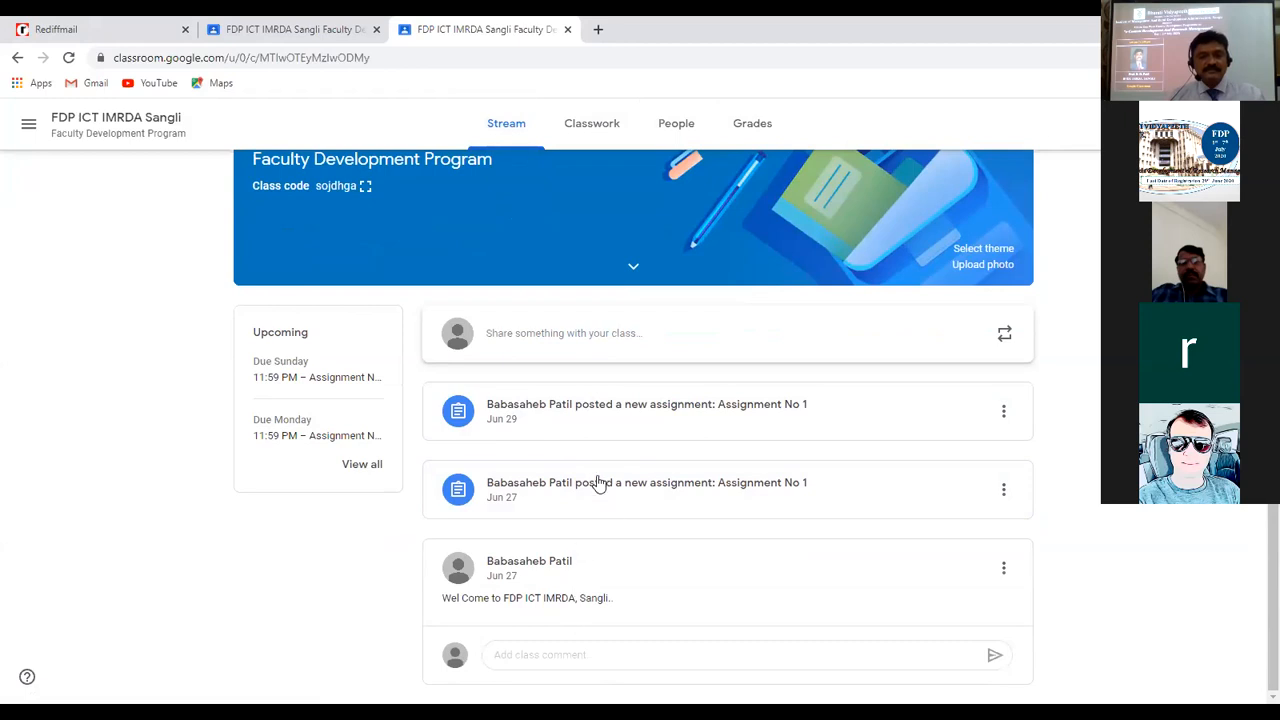
left_click(512, 340)
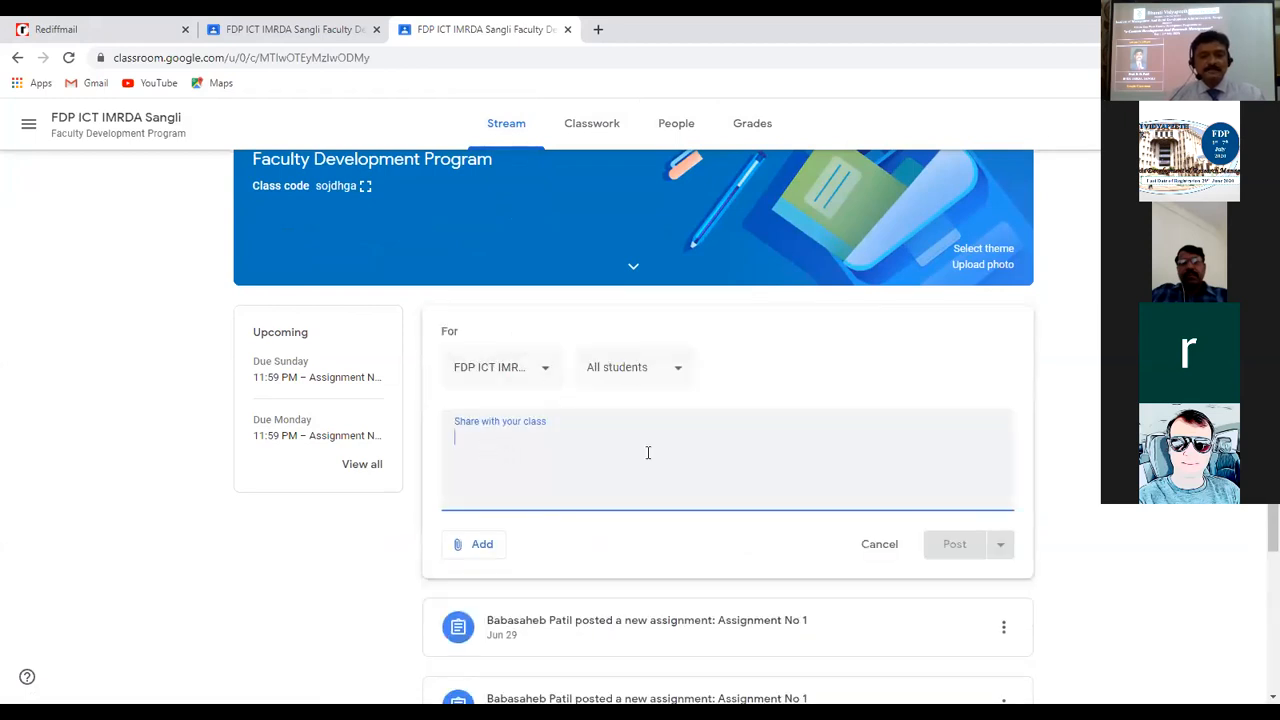
type("W")
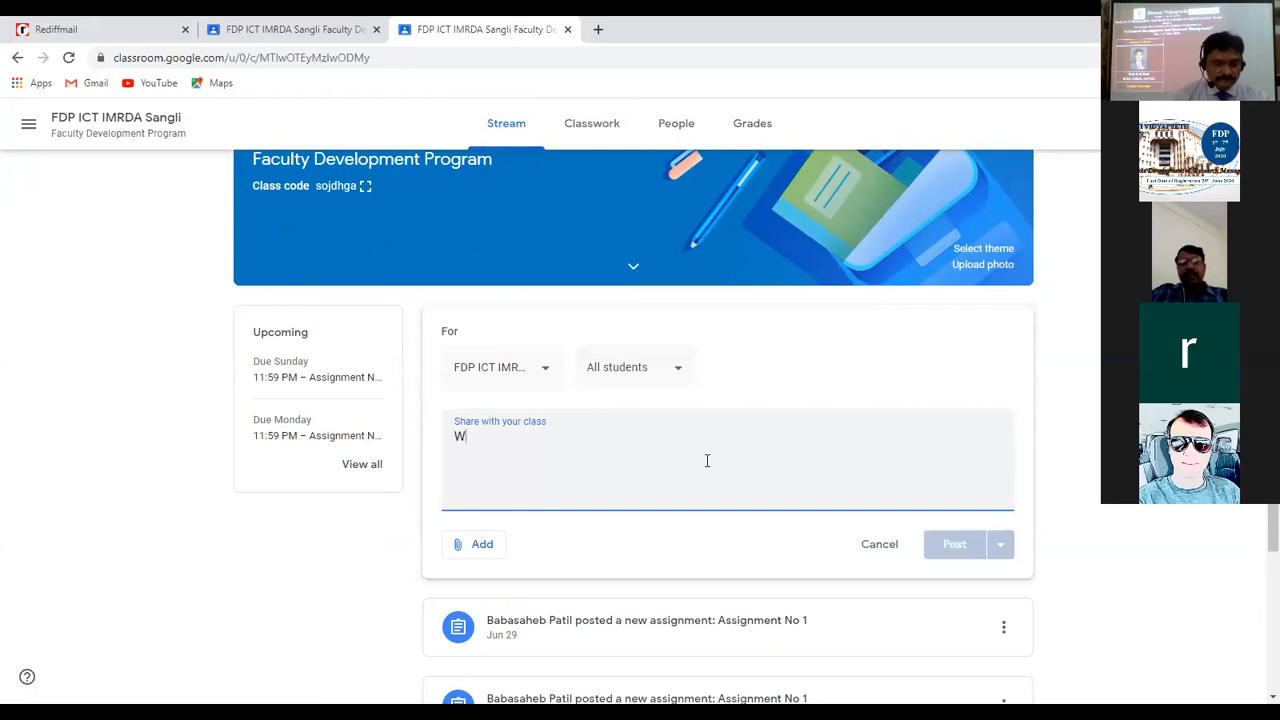
type("el Co")
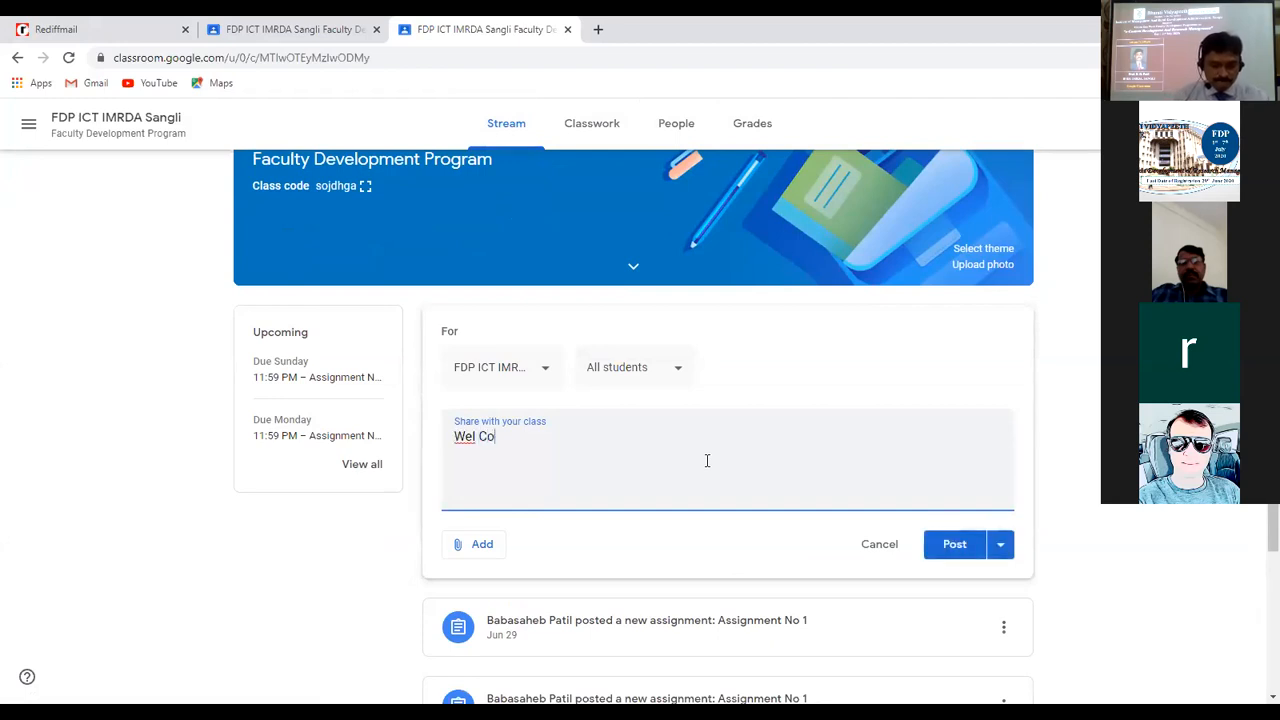
type("me Eve")
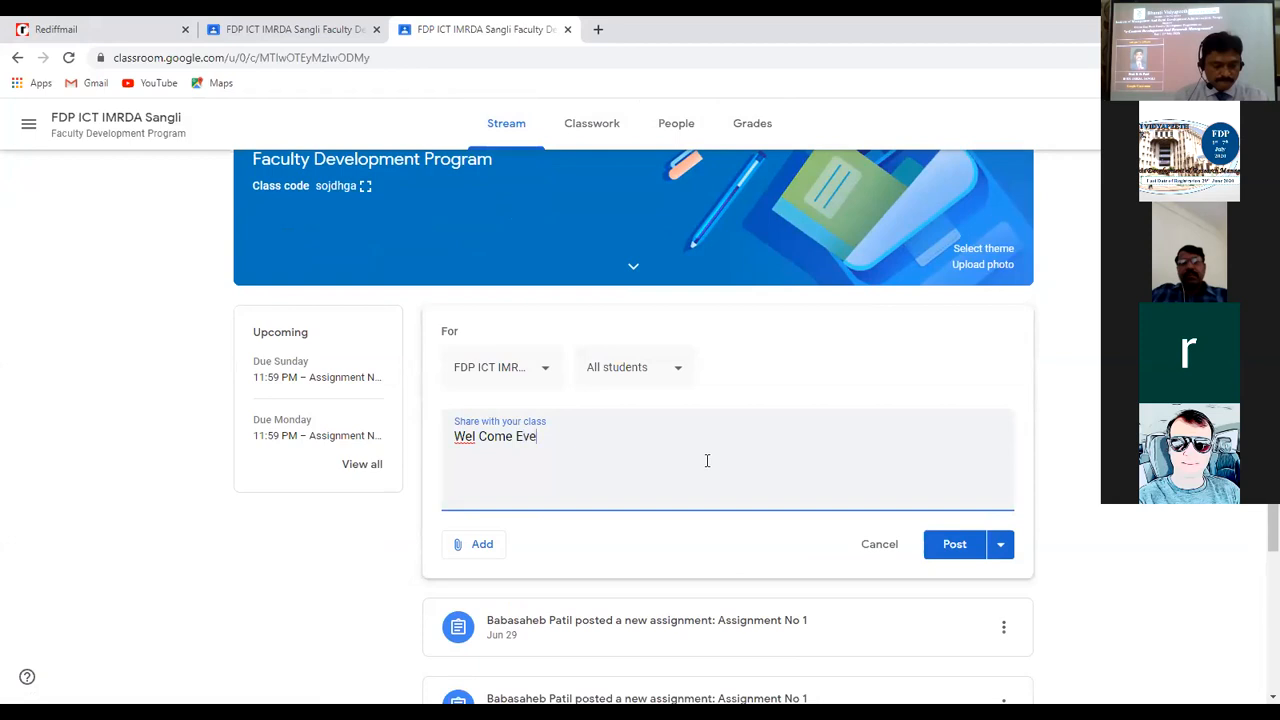
type("ryone !")
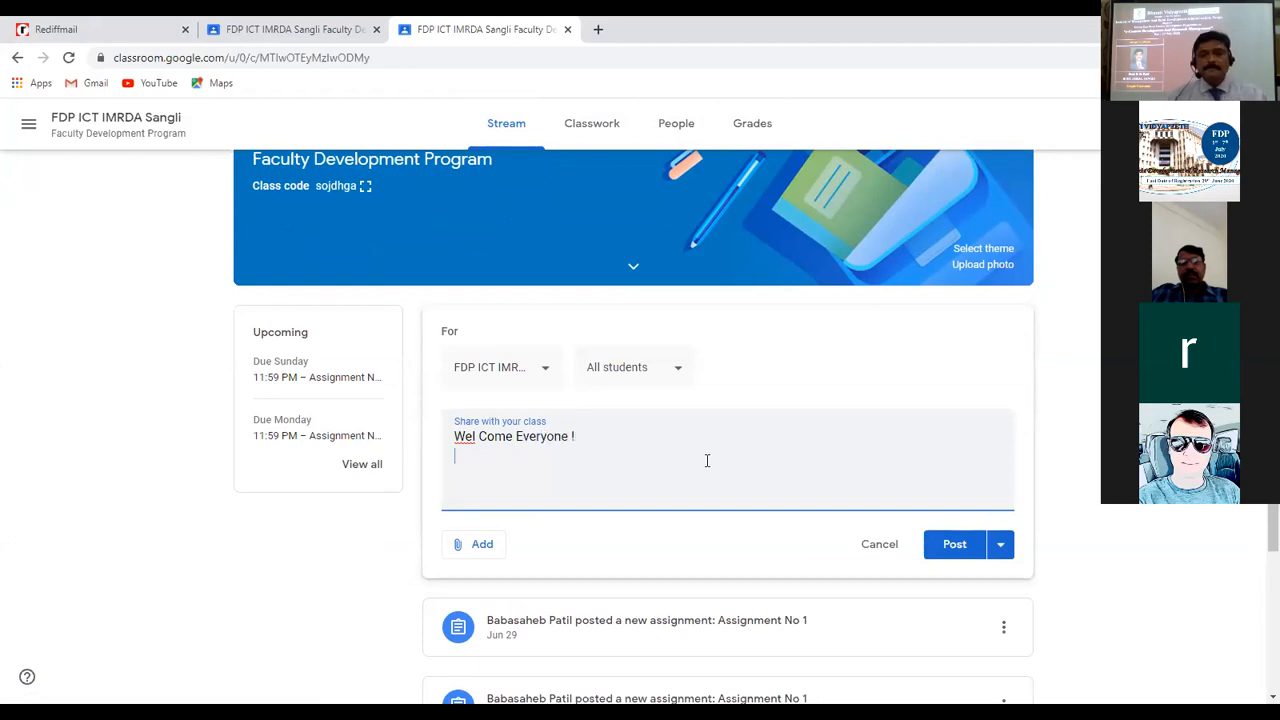
left_click(955, 545)
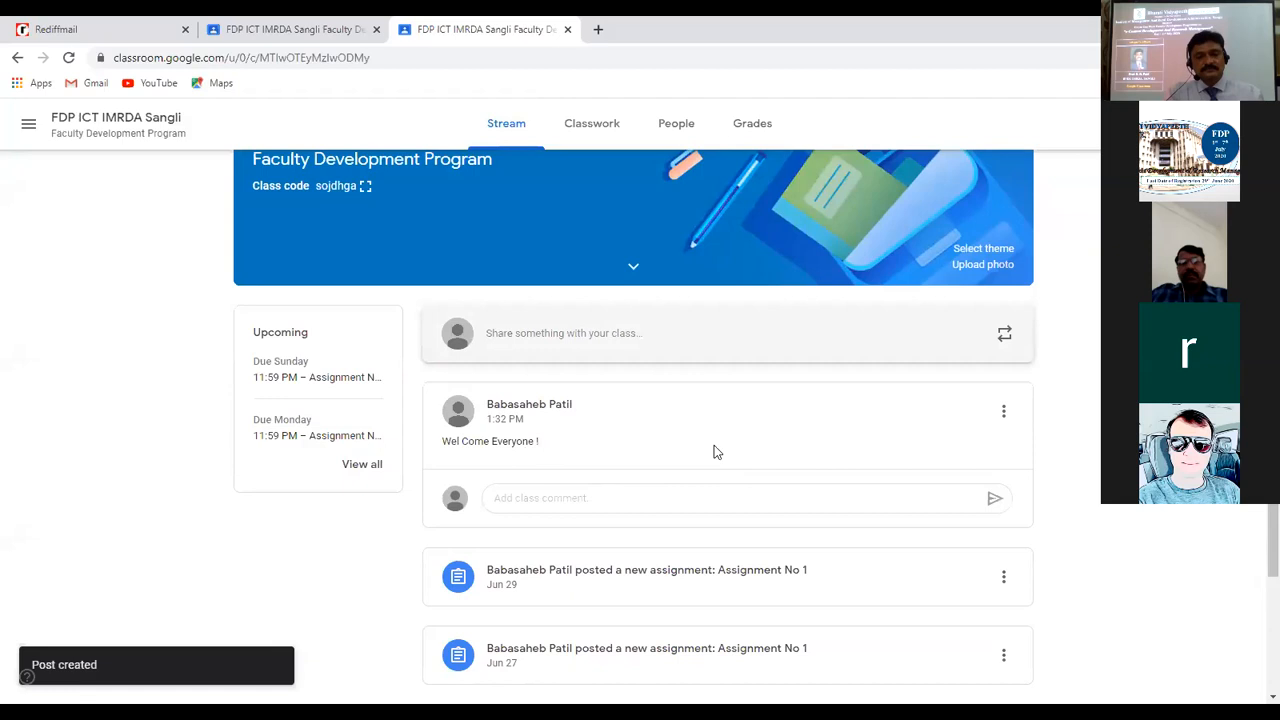
- Examine the class stream, including the new announcement, its comment field and the earlier assignment posts
scroll(714, 451, "down", 2)
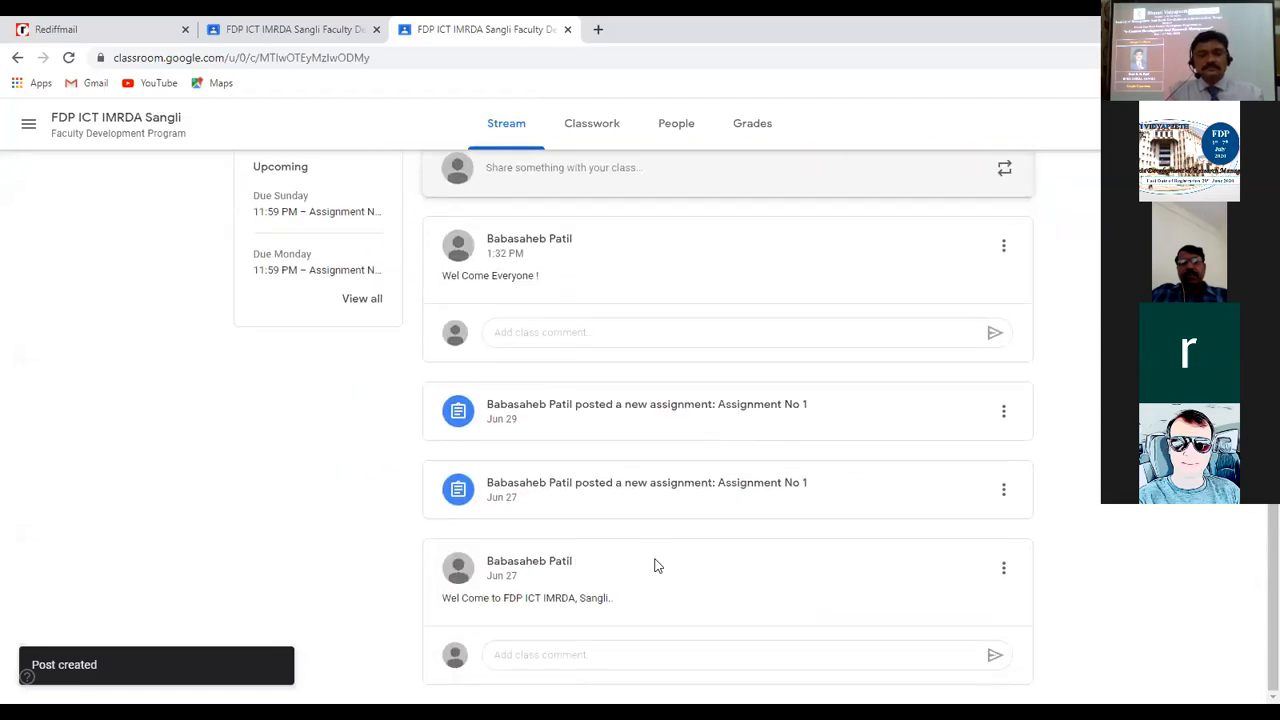
scroll(655, 566, "up", 3)
scroll(653, 554, "up", 1)
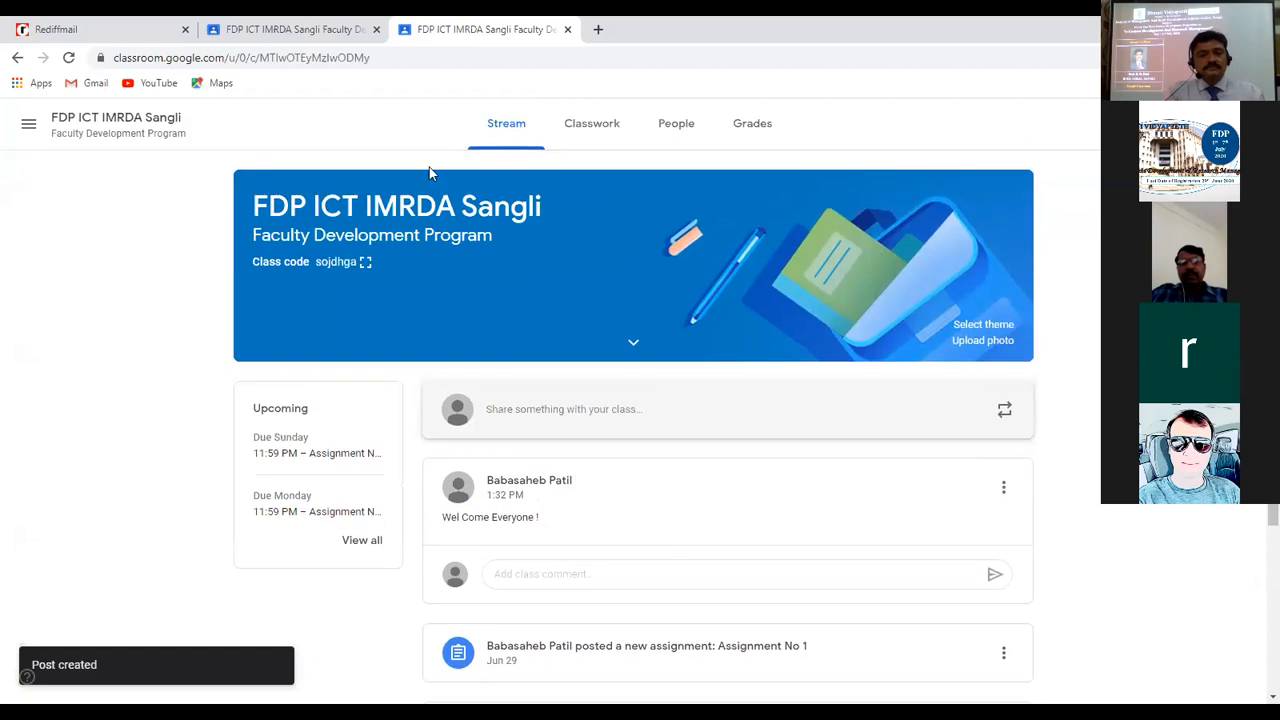
scroll(498, 345, "down", 3)
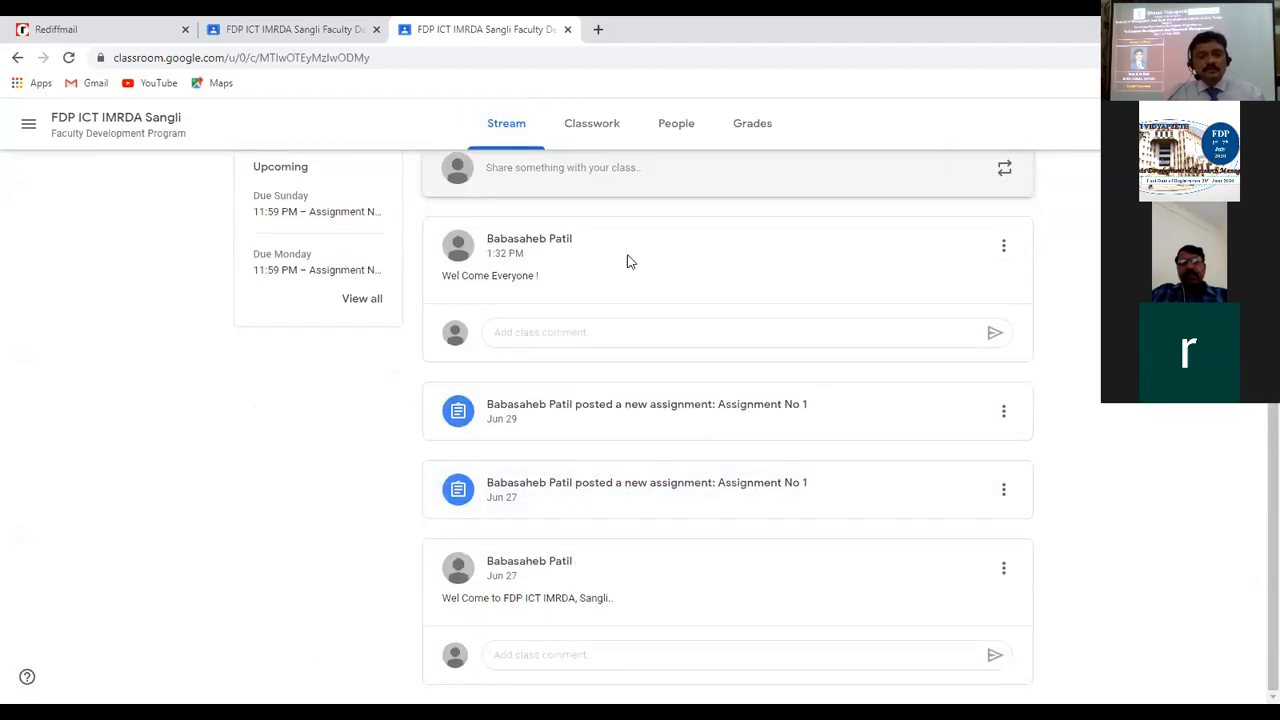
scroll(600, 266, "up", 1)
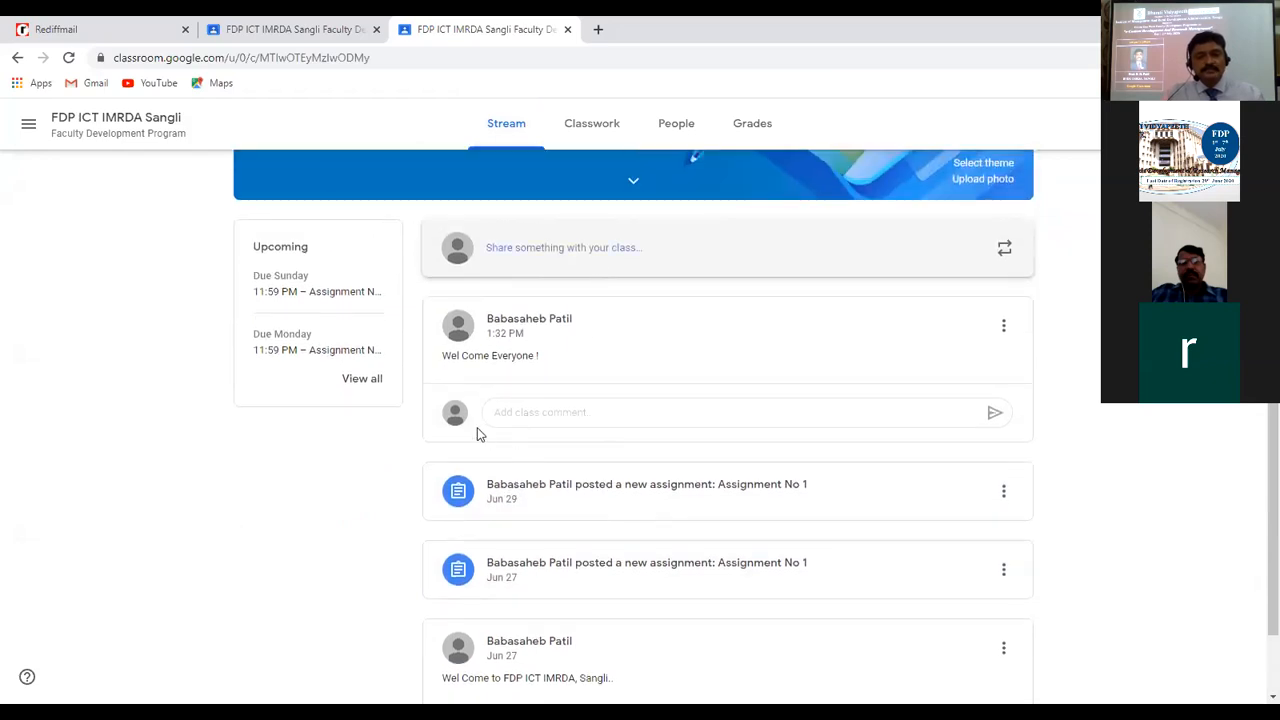
scroll(520, 385, "up", 1)
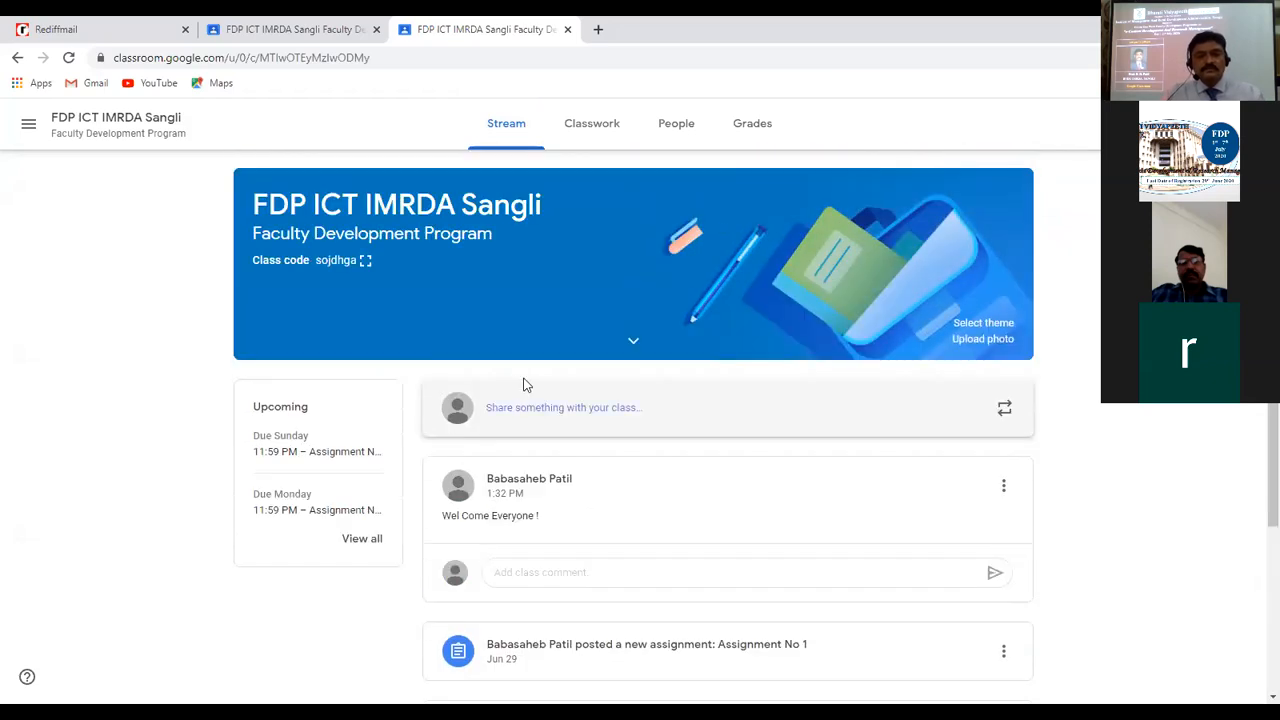
scroll(528, 378, "down", 1)
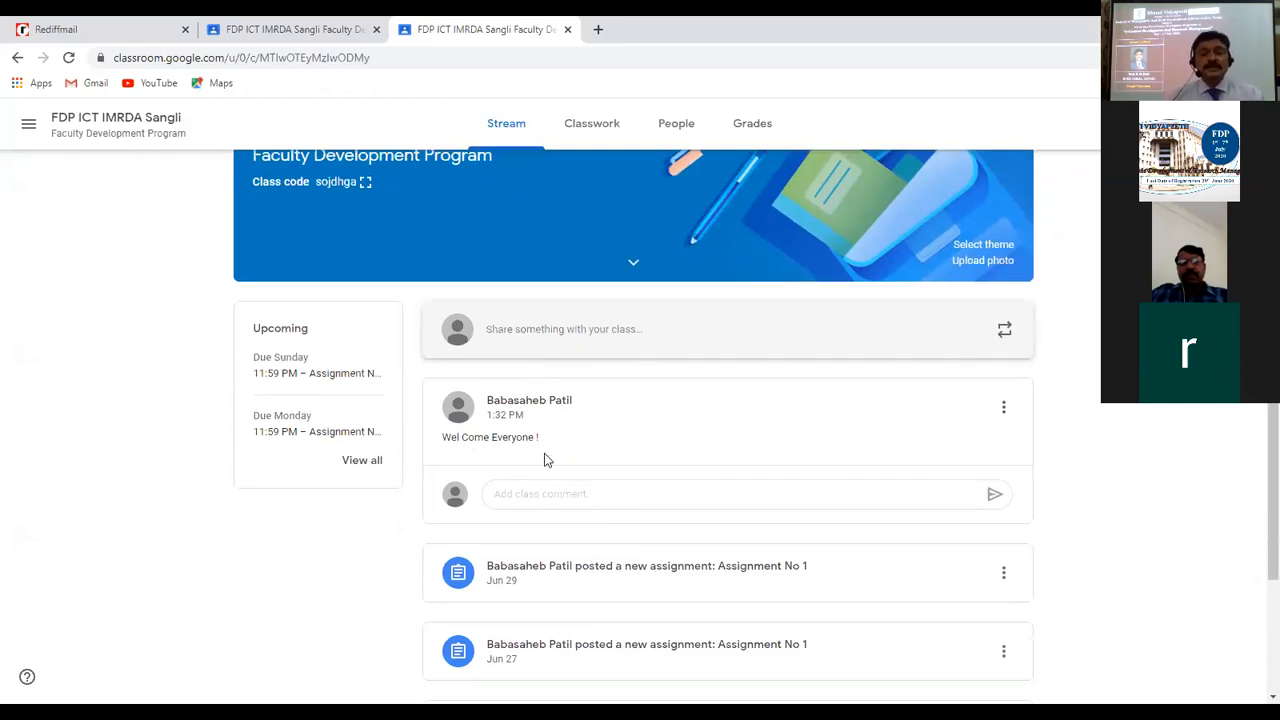
left_click(514, 497)
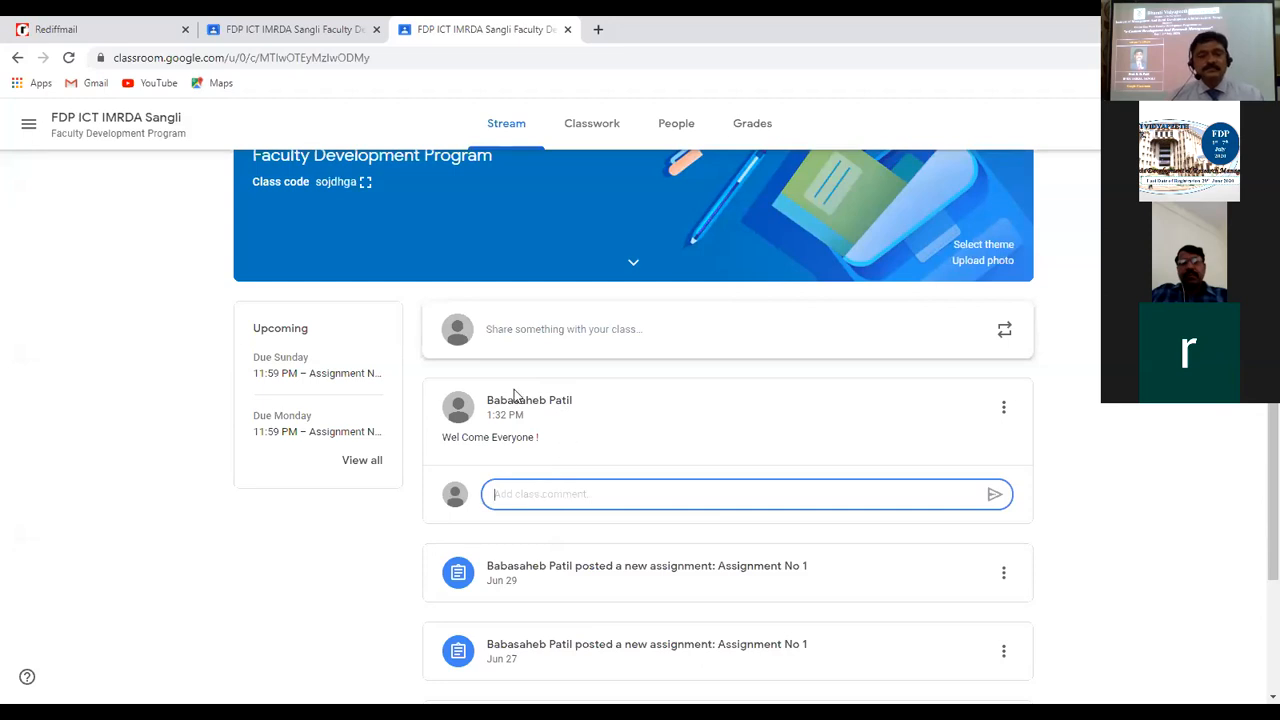
scroll(570, 300, "up", 1)
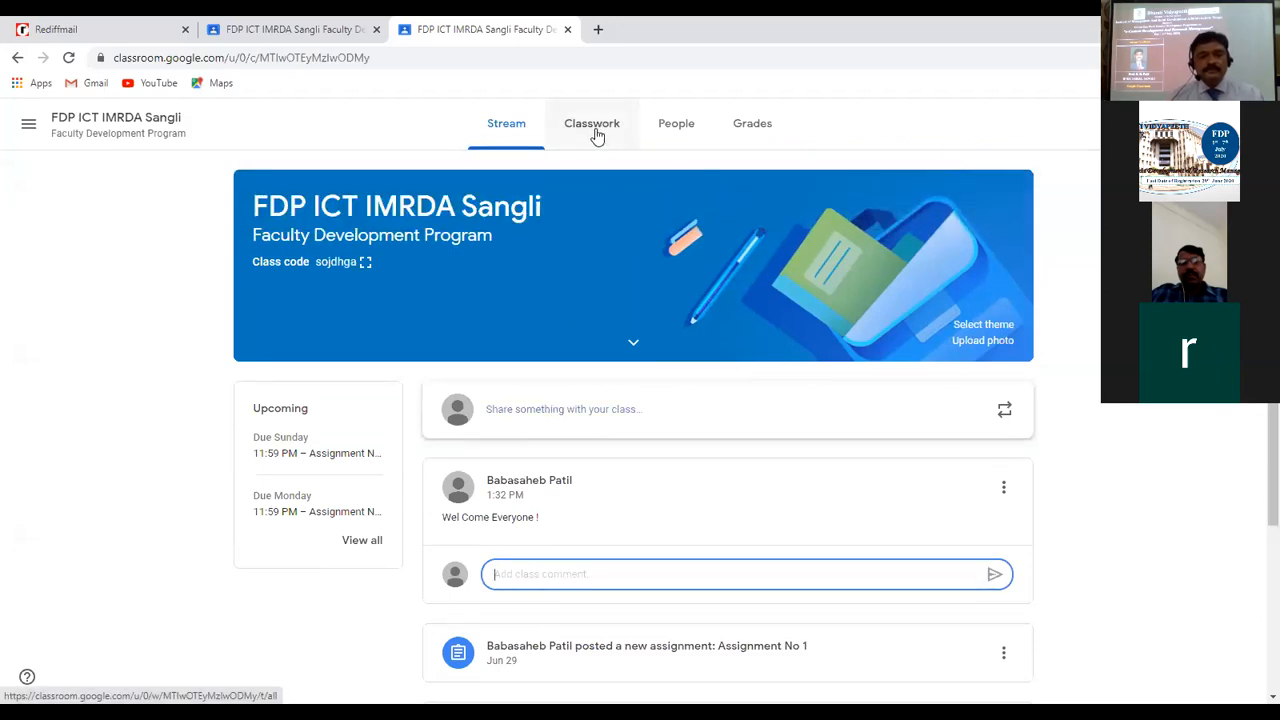
- Start a new classwork assignment and title it "Assignment 2"
left_click(596, 138)
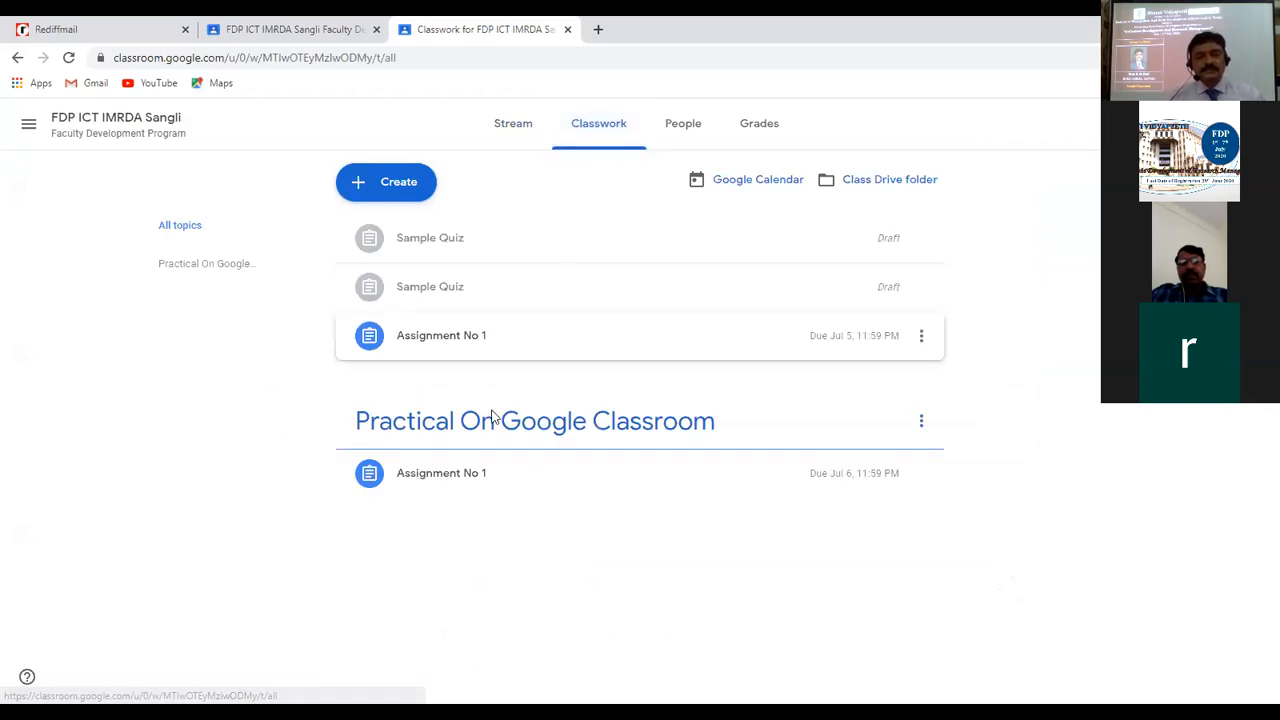
left_click(393, 185)
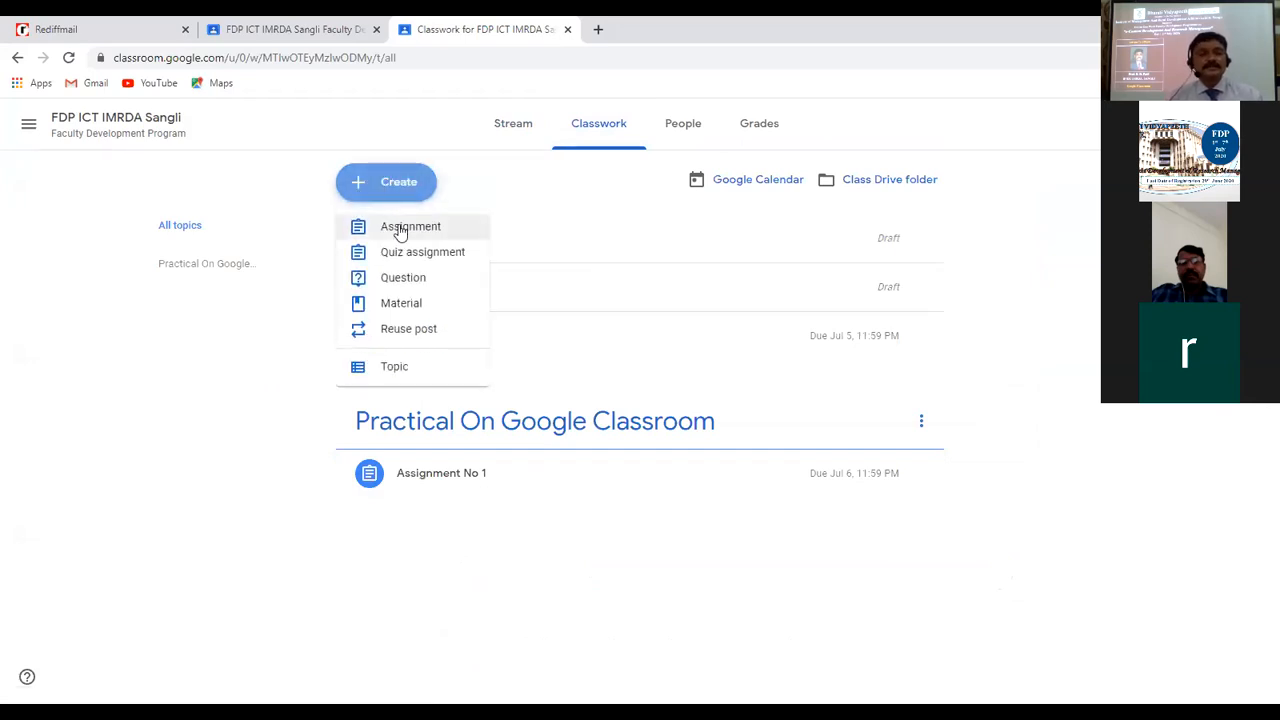
left_click(403, 234)
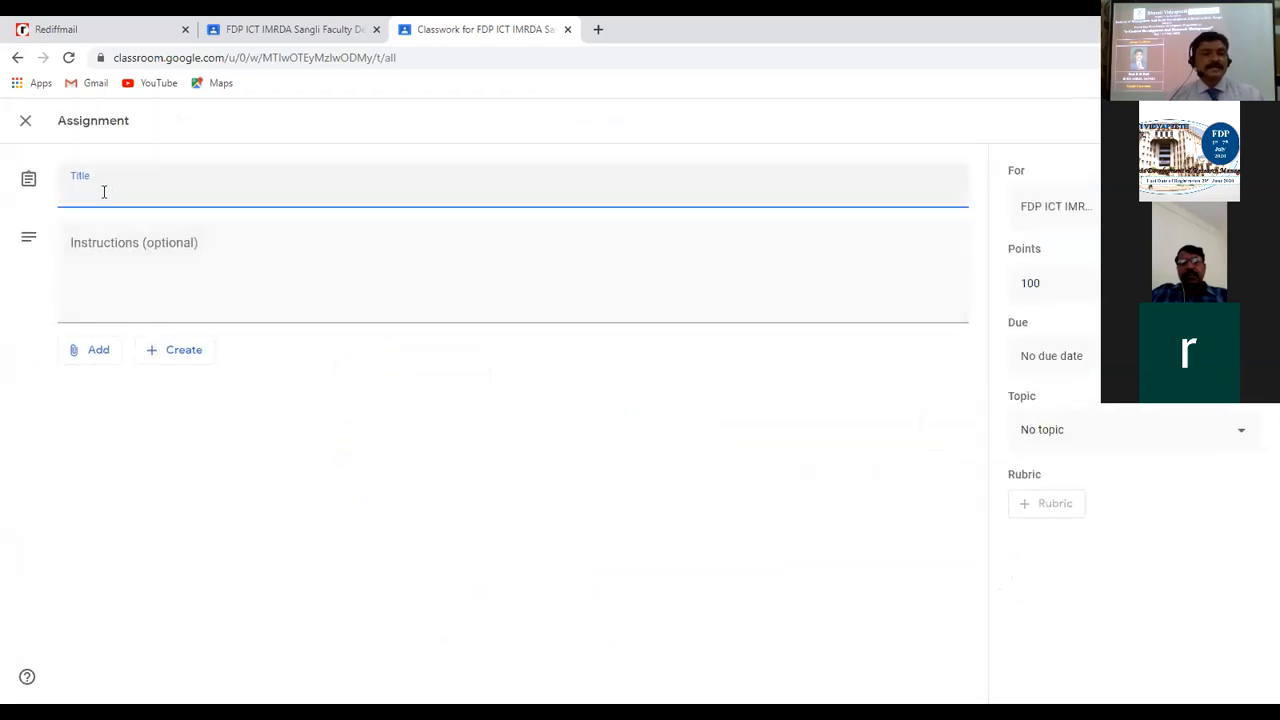
type("Ass")
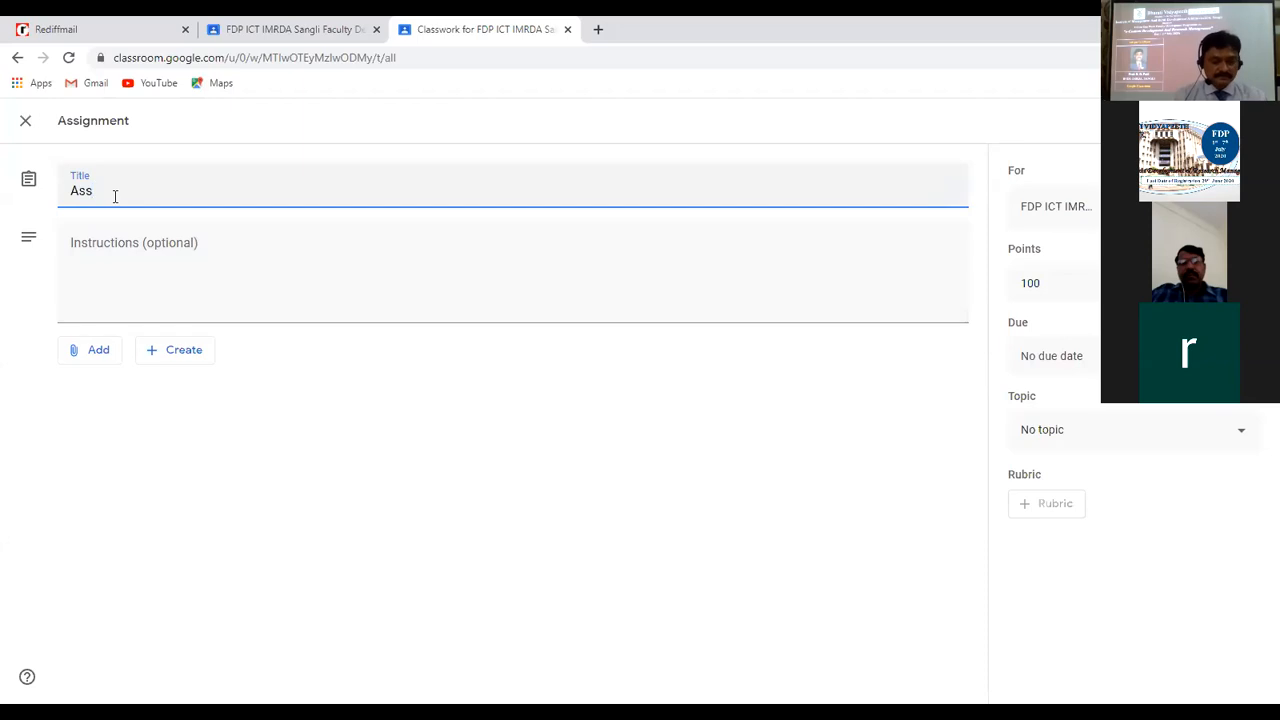
type("ignment 2")
- Enter the assignment instruction "1. Write answers in home assignment book" and view the available attachment sources
left_click(128, 250)
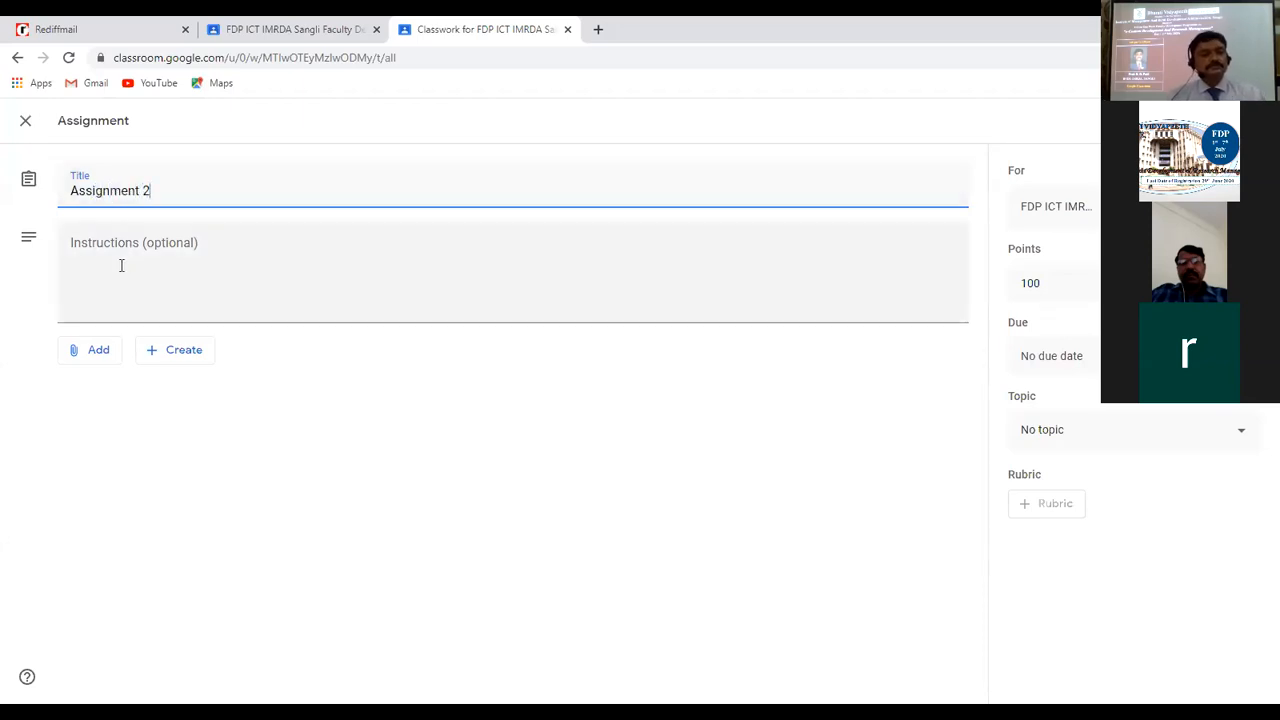
type("1. W")
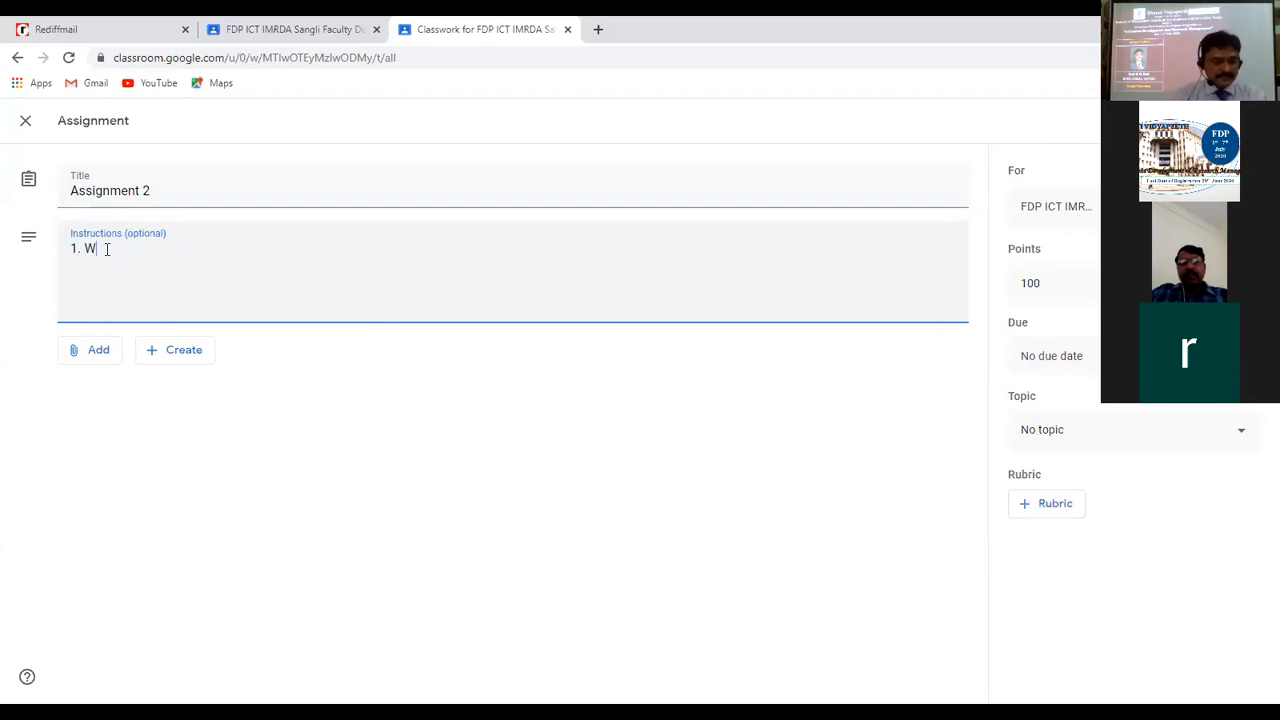
type("rite anse")
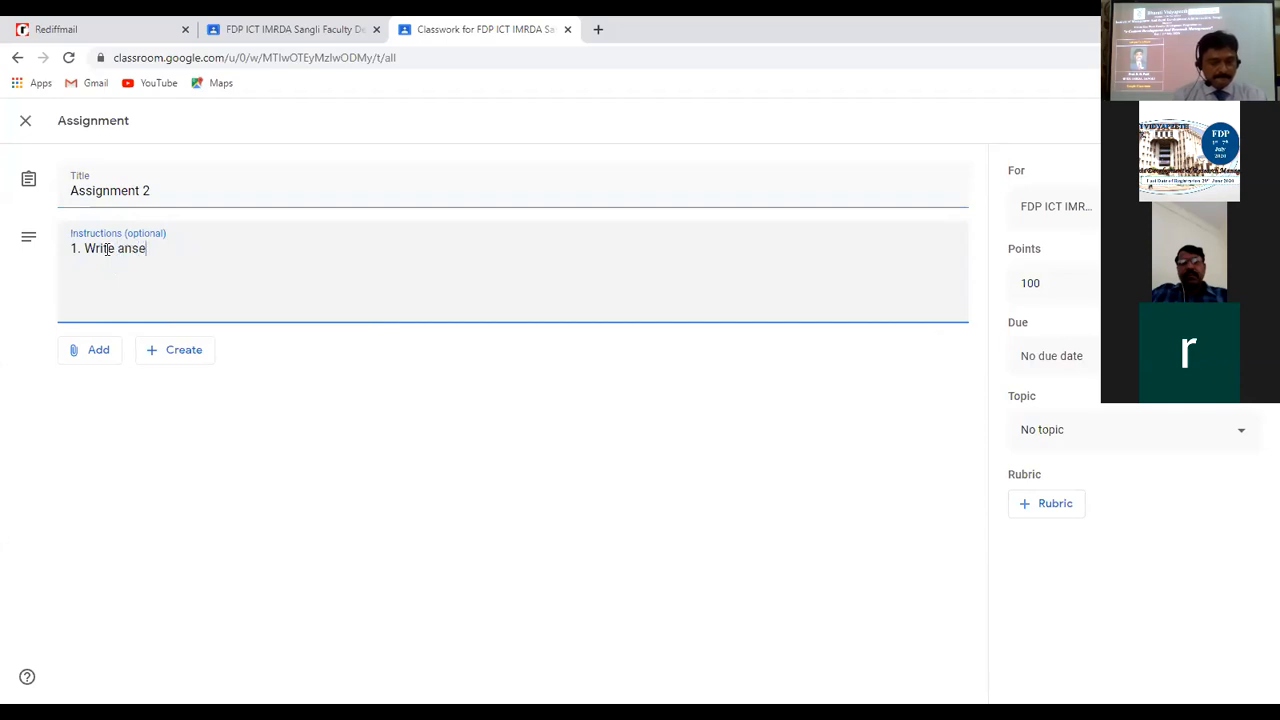
type("wers in hoeme a")
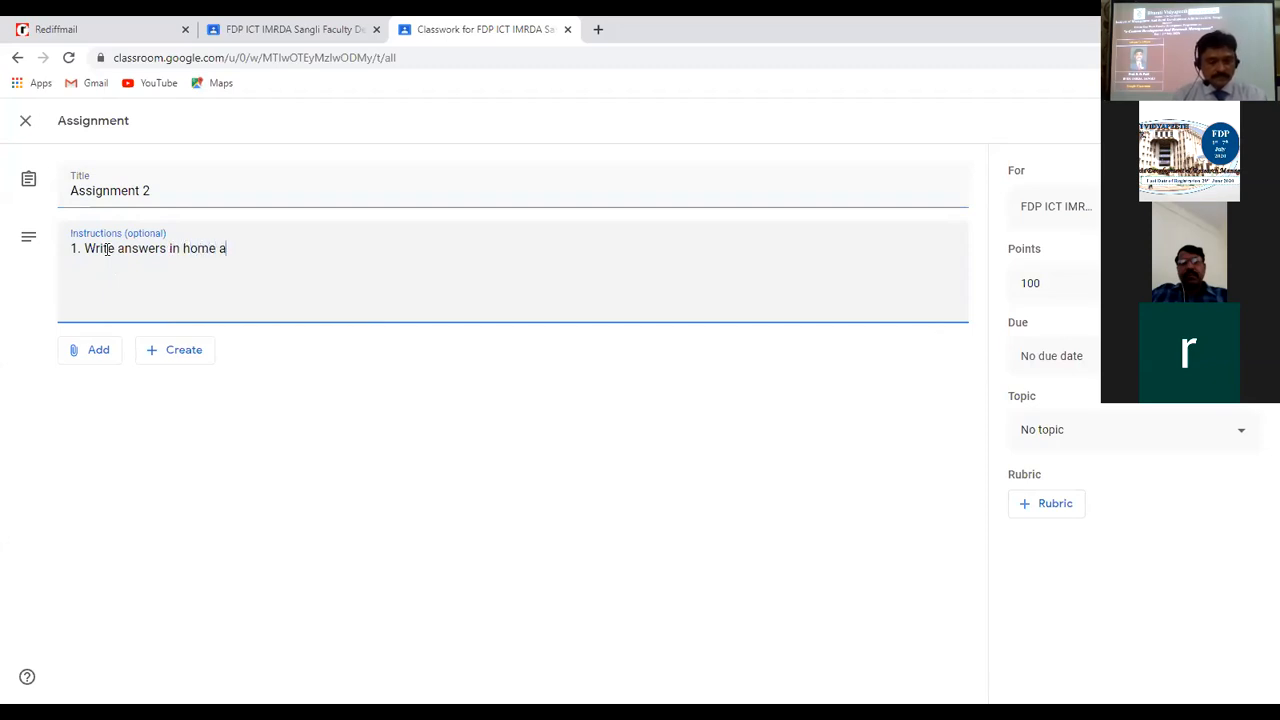
type("ssignmen")
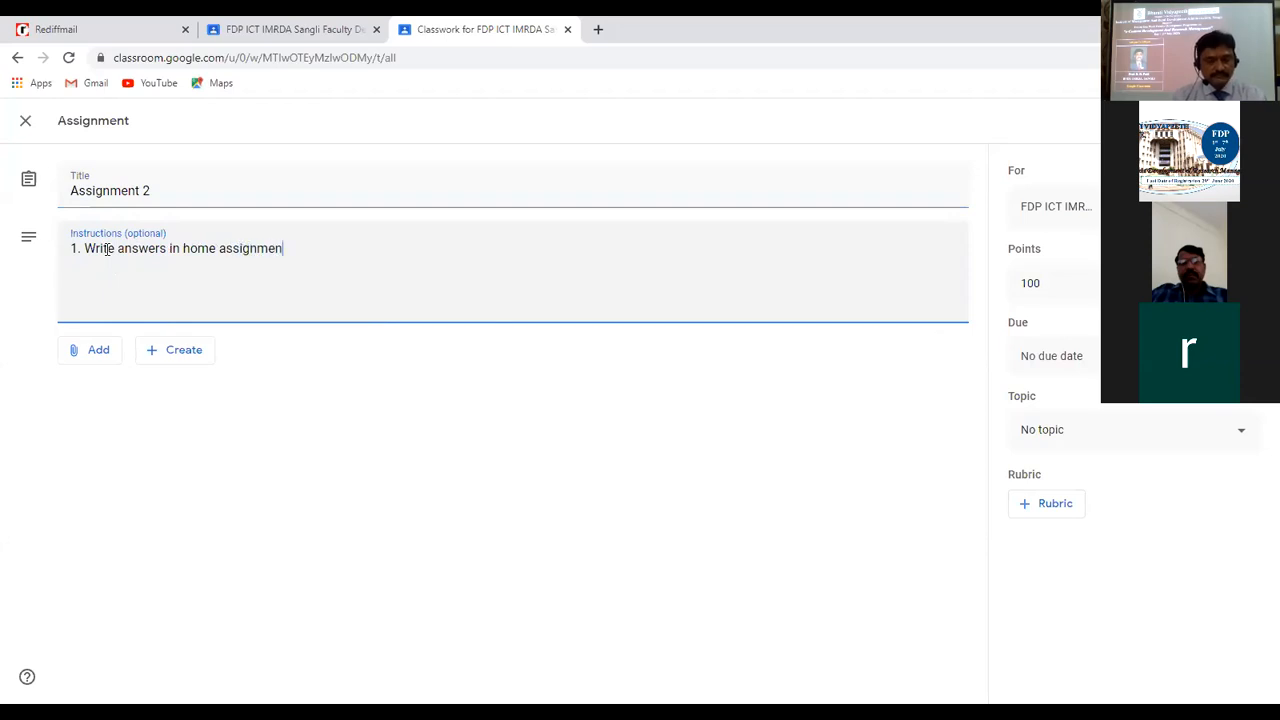
type("t book")
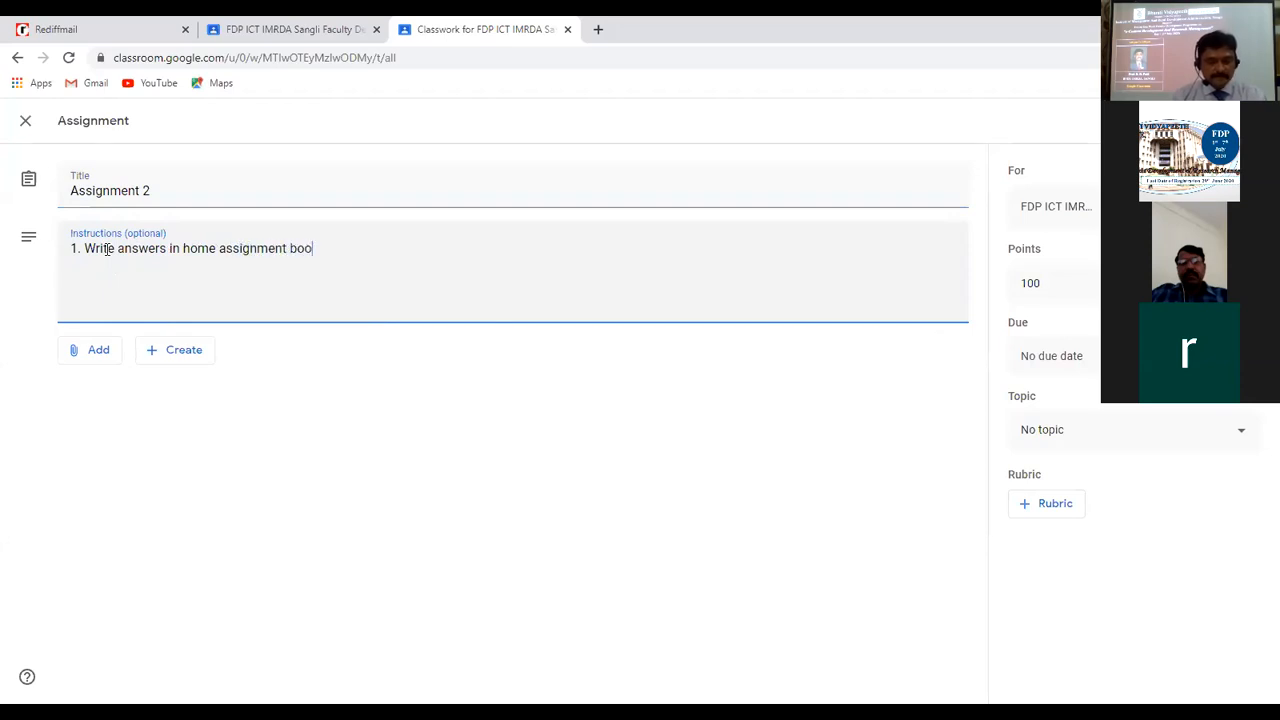
left_click(93, 351)
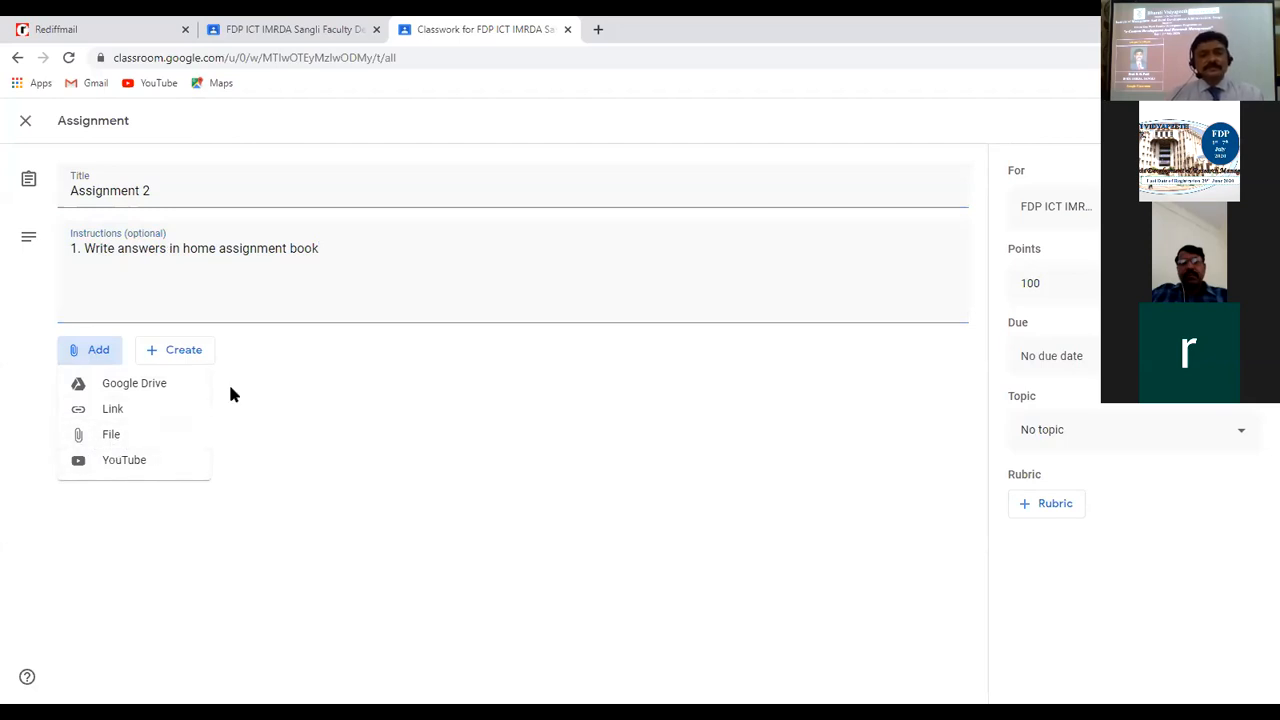
left_click(466, 331)
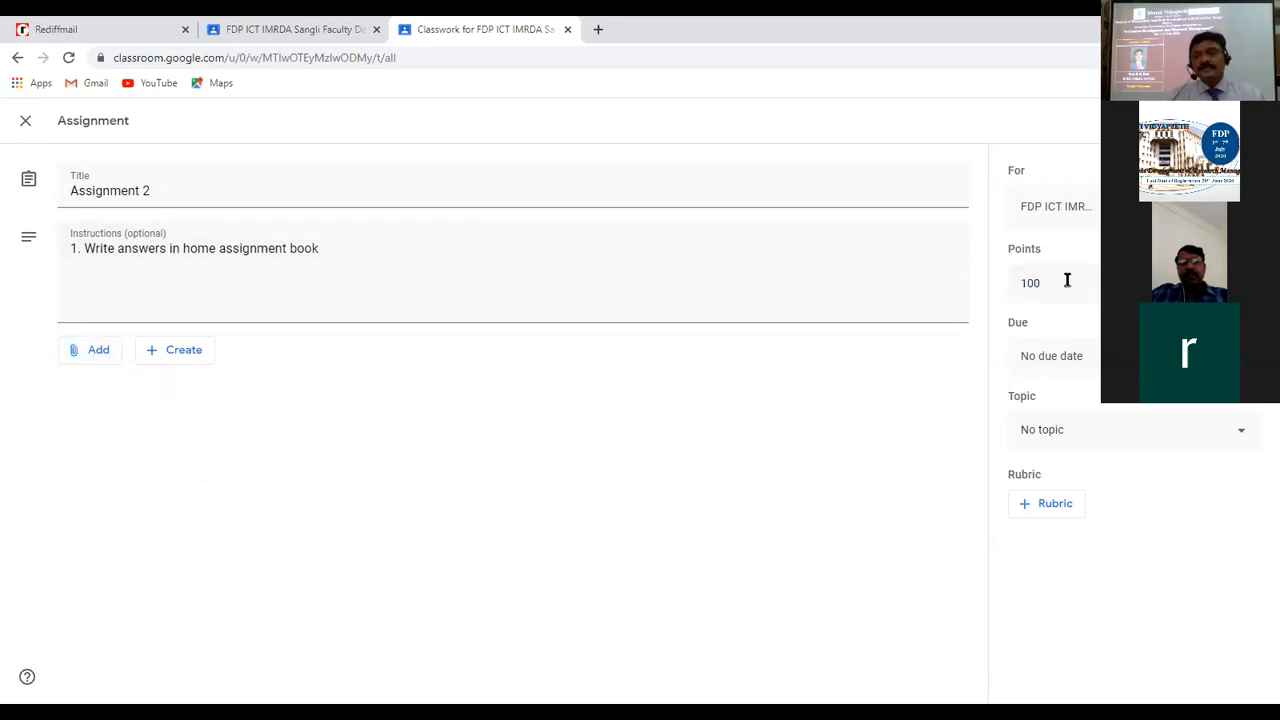
- Set the assignment's points to 25 and its due date to Jul 10, 2020
double_click(1031, 284)
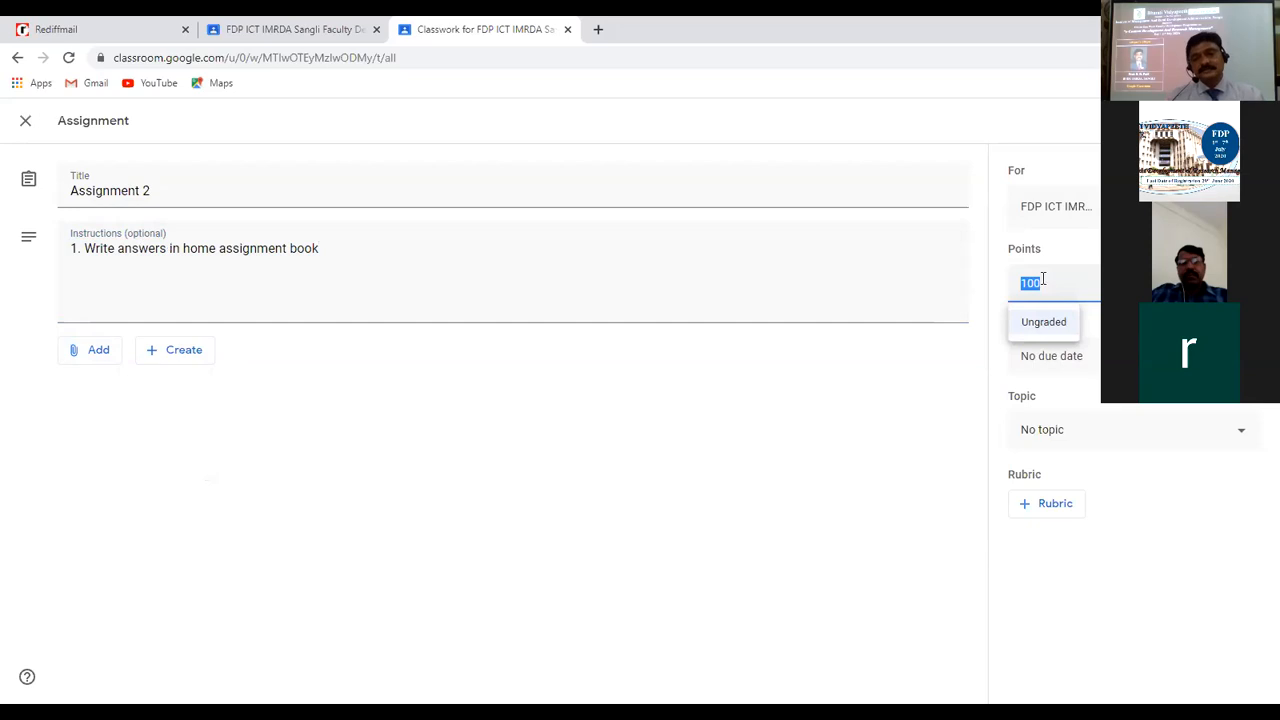
type("25")
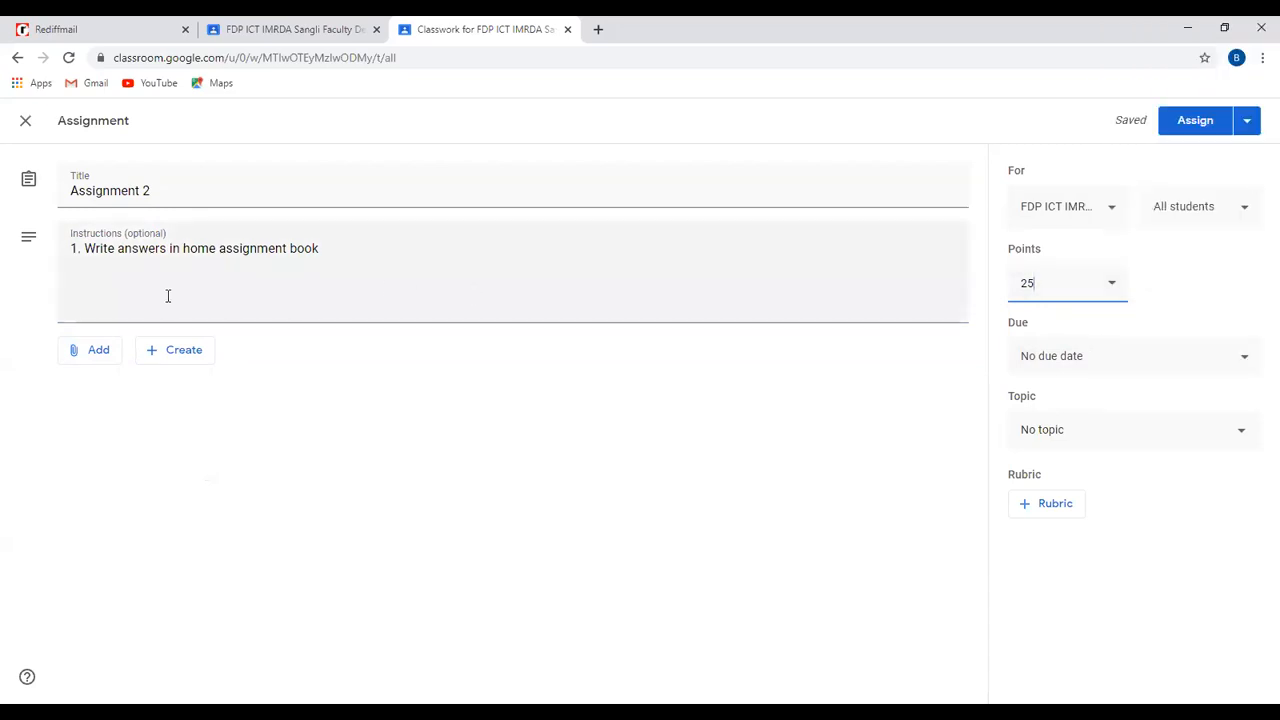
left_click(1067, 360)
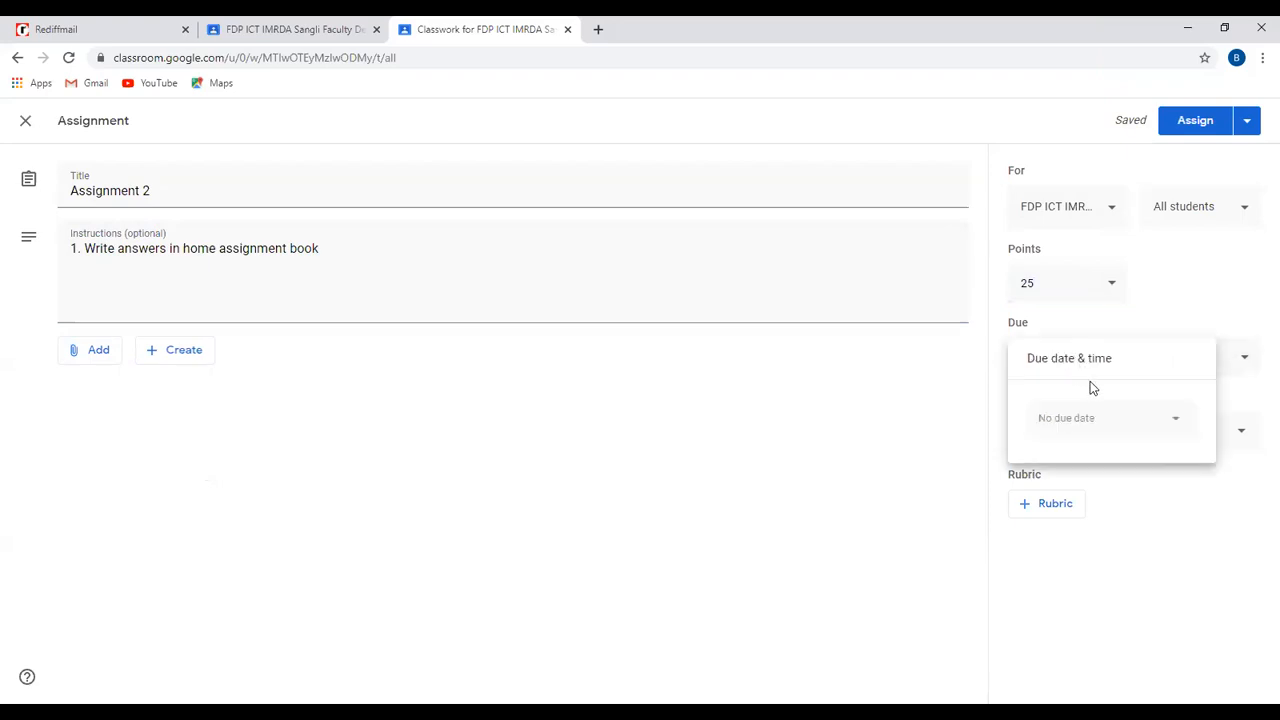
left_click(1077, 428)
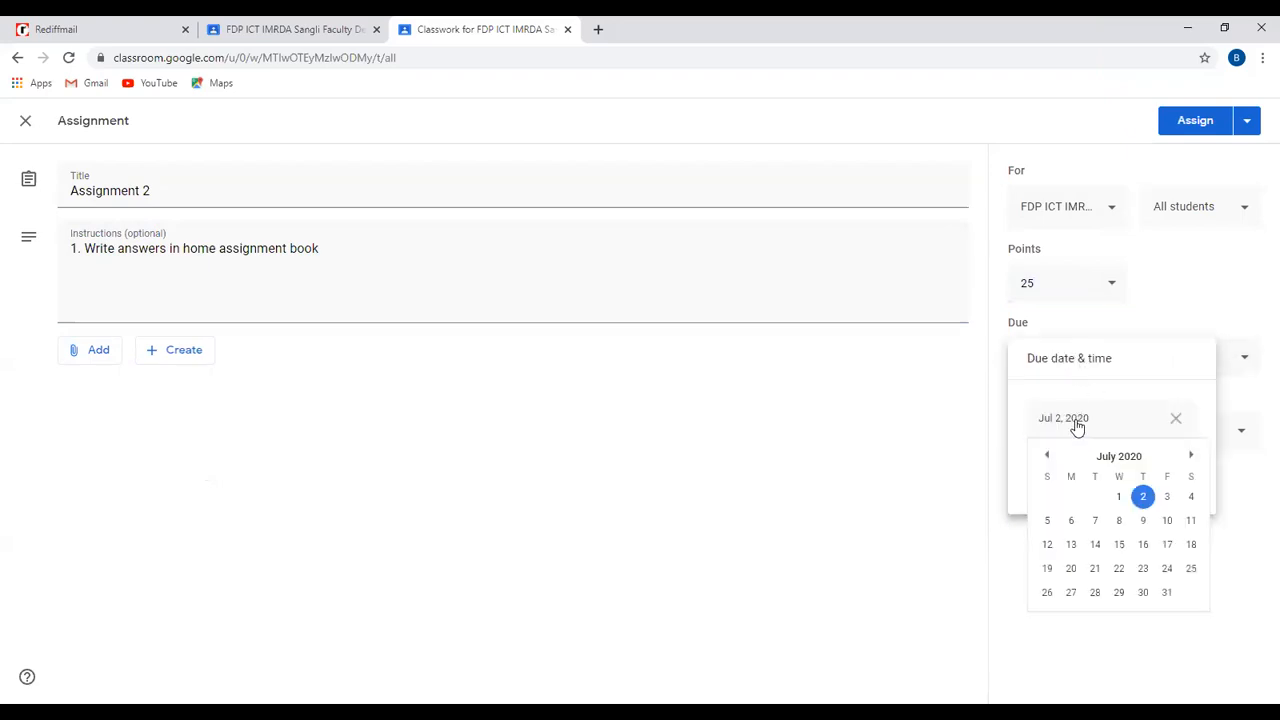
left_click(1169, 526)
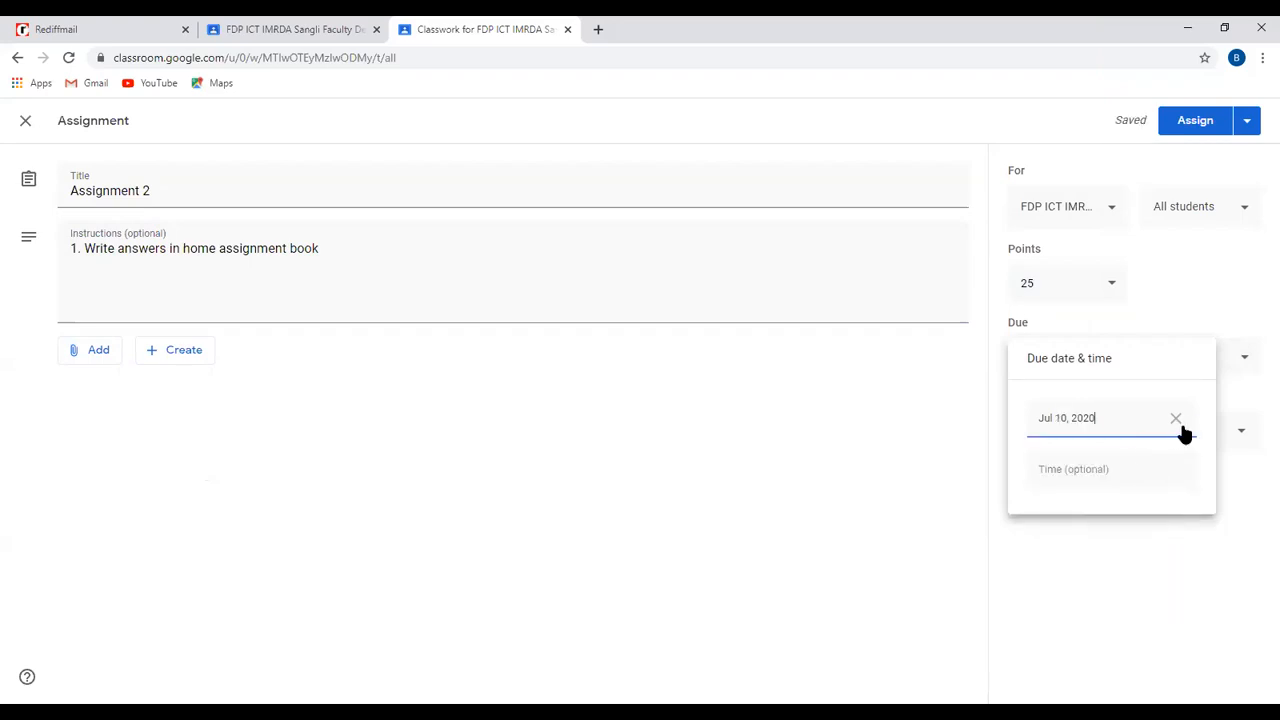
left_click(1206, 354)
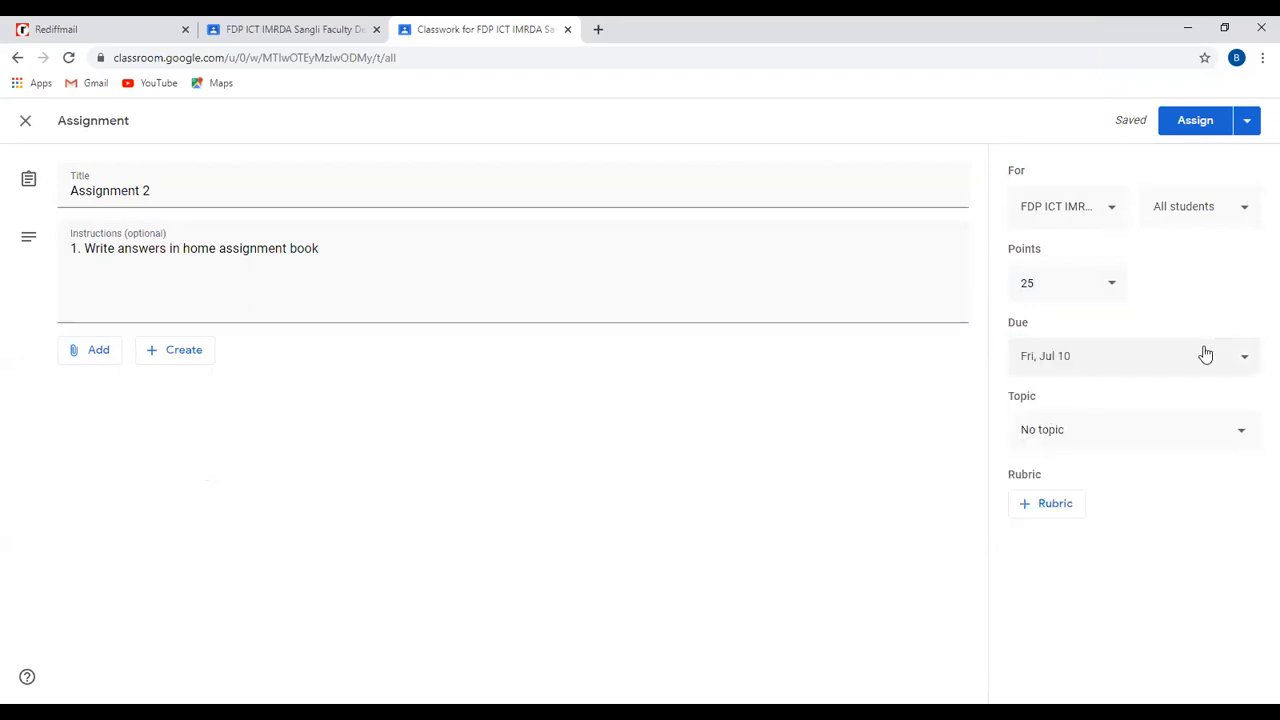
- Assign the assignment to the existing topic "Practical On Google Classroom"
left_click(1238, 437)
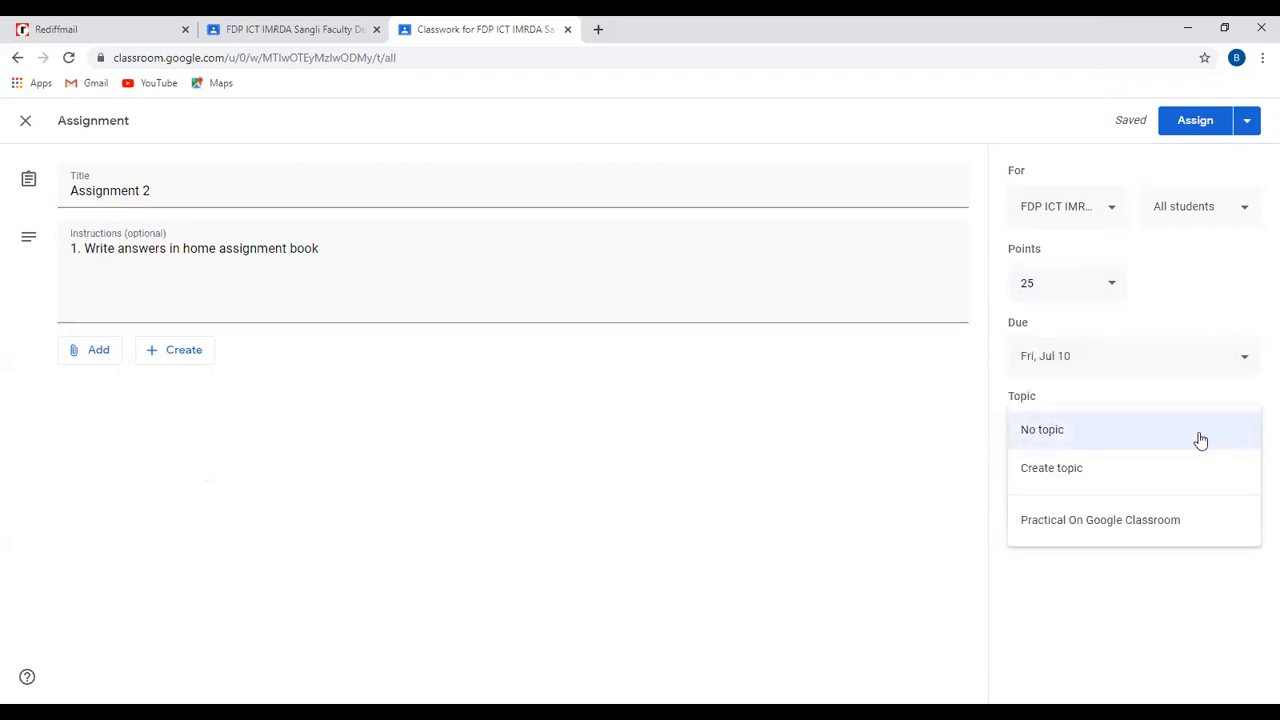
left_click(1114, 538)
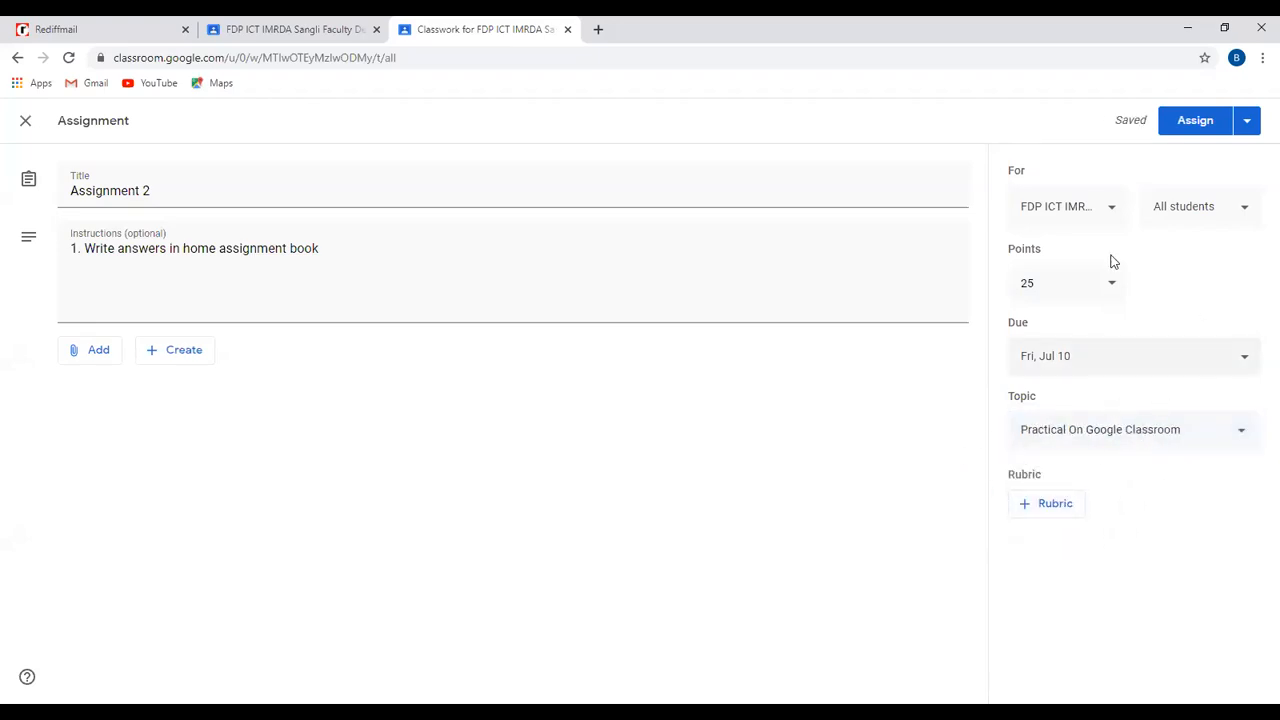
- Try the assignment's recipient options by toggling the student selection off and on and adding and removing the BCA-I class
left_click(1242, 212)
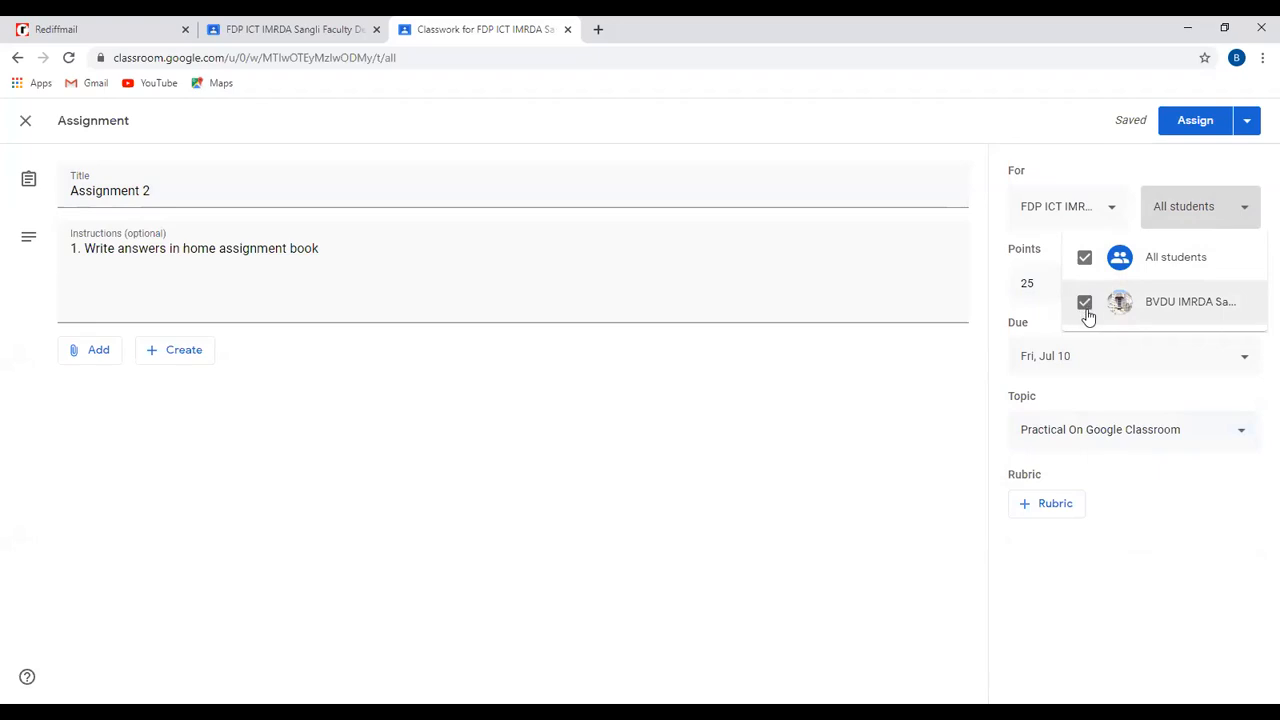
left_click(1085, 258)
left_click(1086, 303)
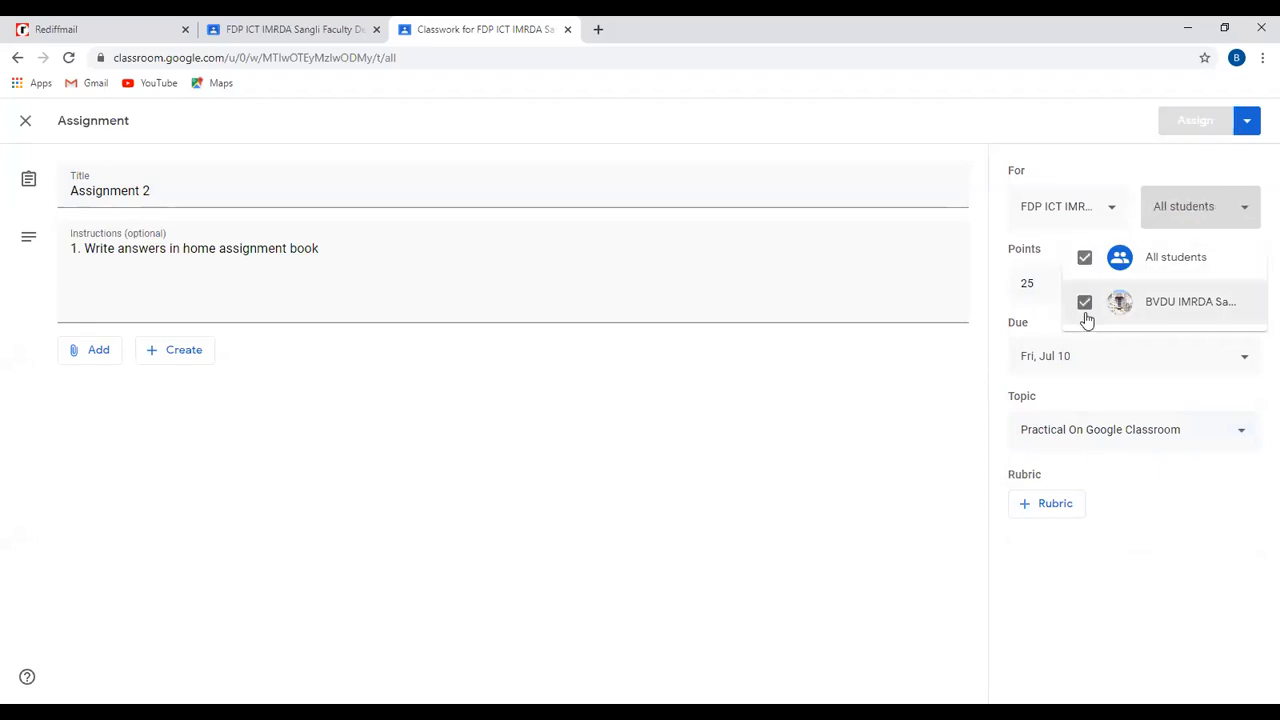
left_click(1117, 218)
left_click(1117, 214)
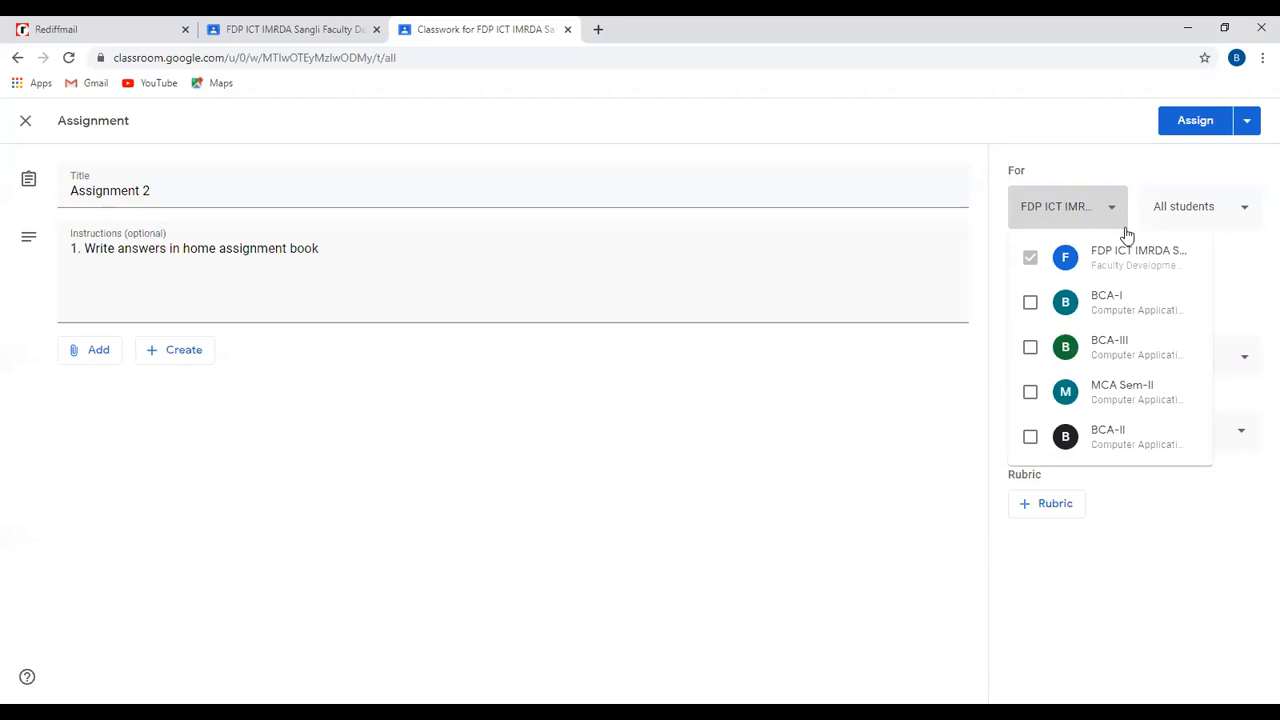
left_click(1030, 304)
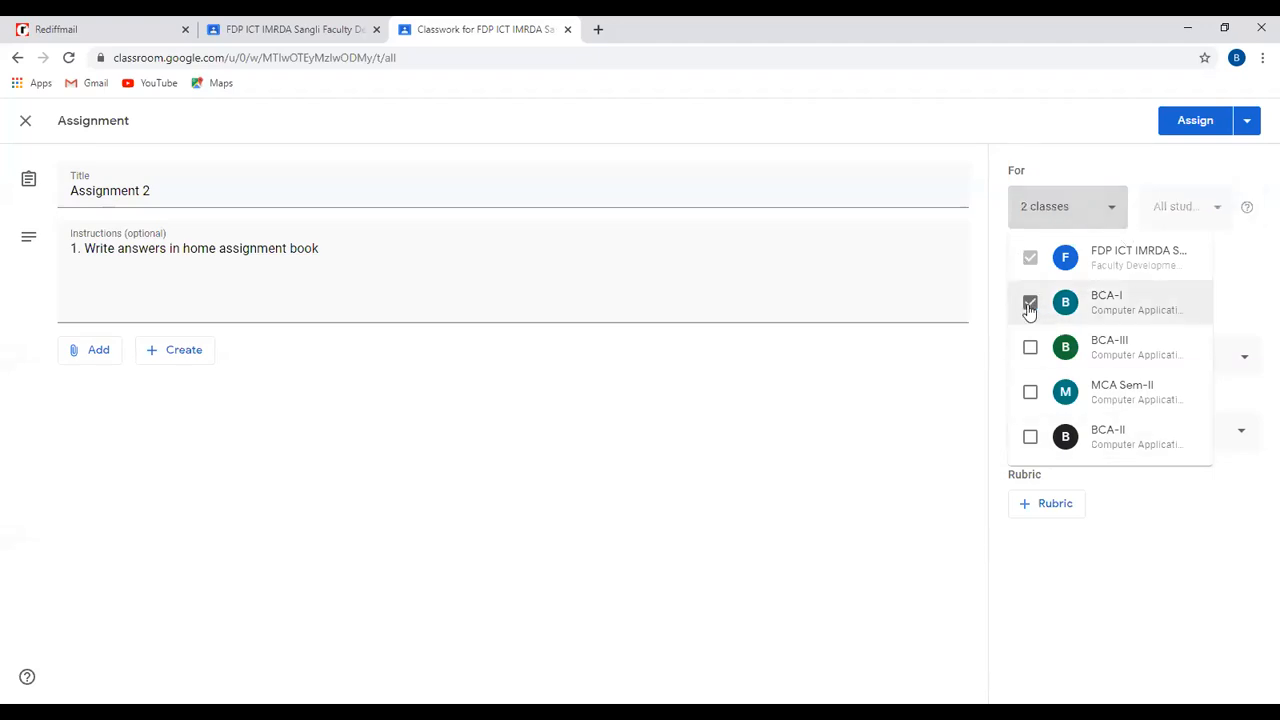
left_click(1030, 304)
key("Escape")
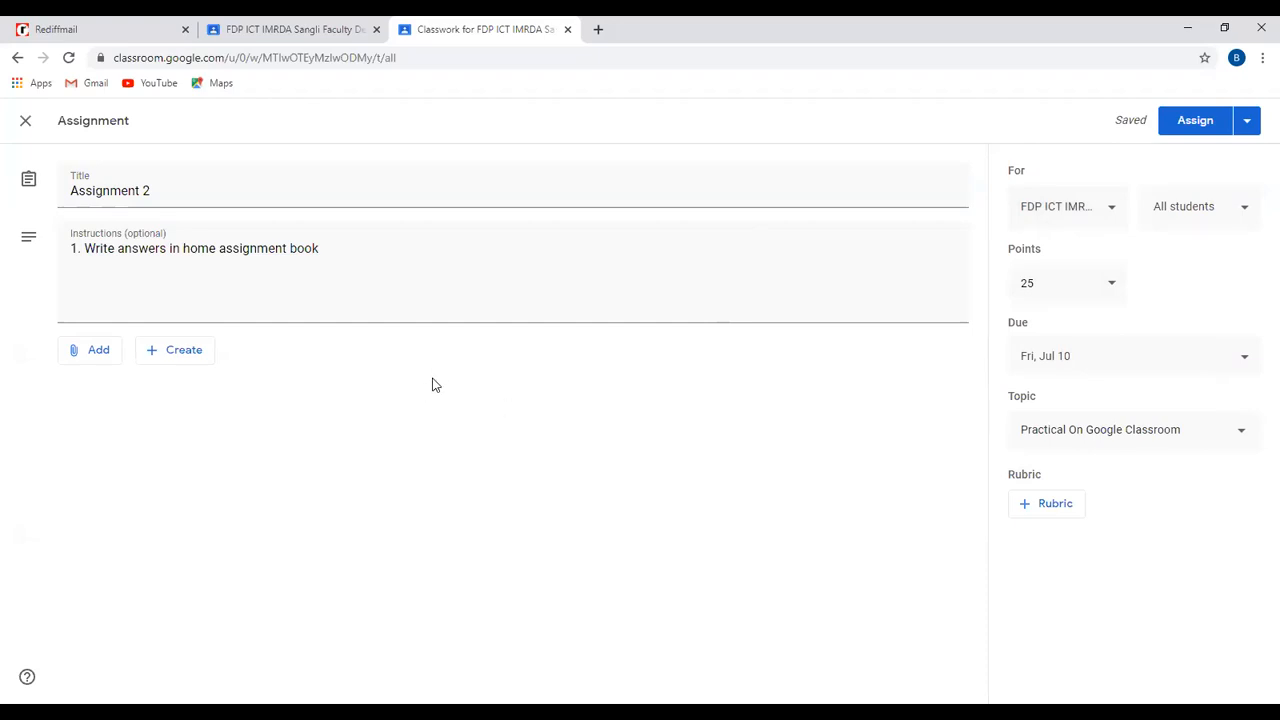
- Close the Assignment 2 draft and start a new quiz assignment titled "Sample Quiz2"
left_click(25, 121)
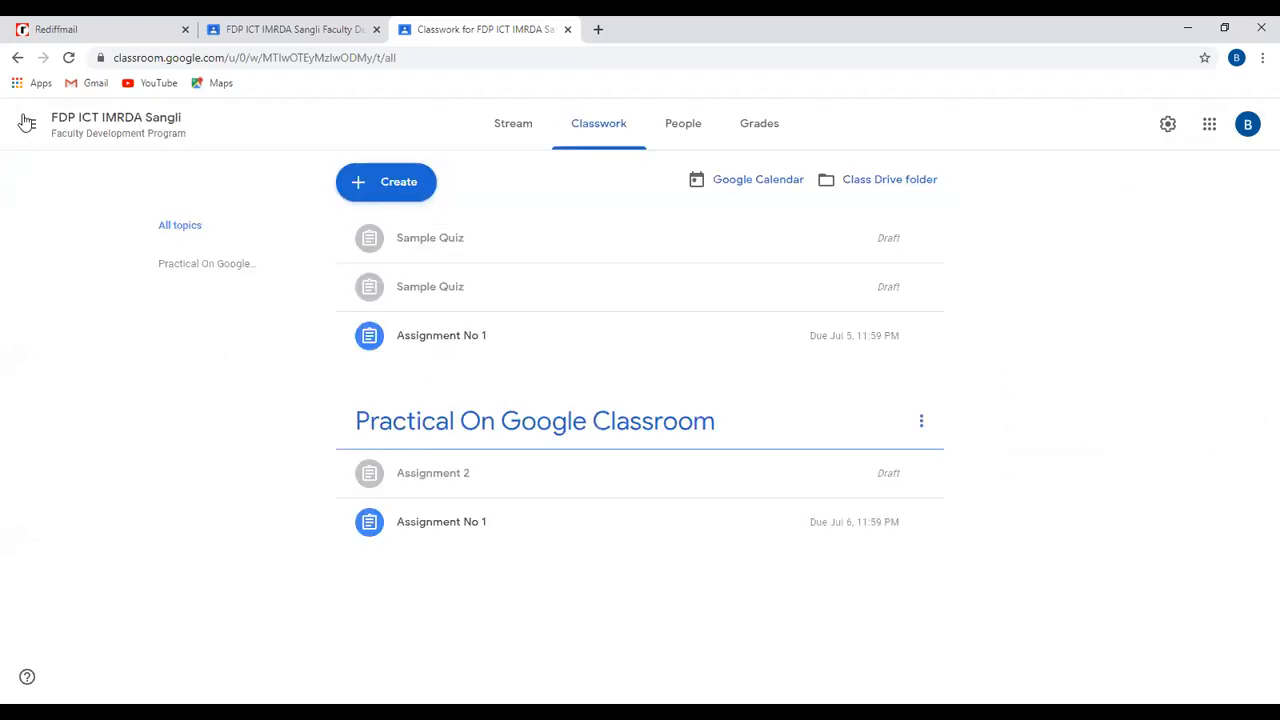
left_click(374, 182)
left_click(410, 254)
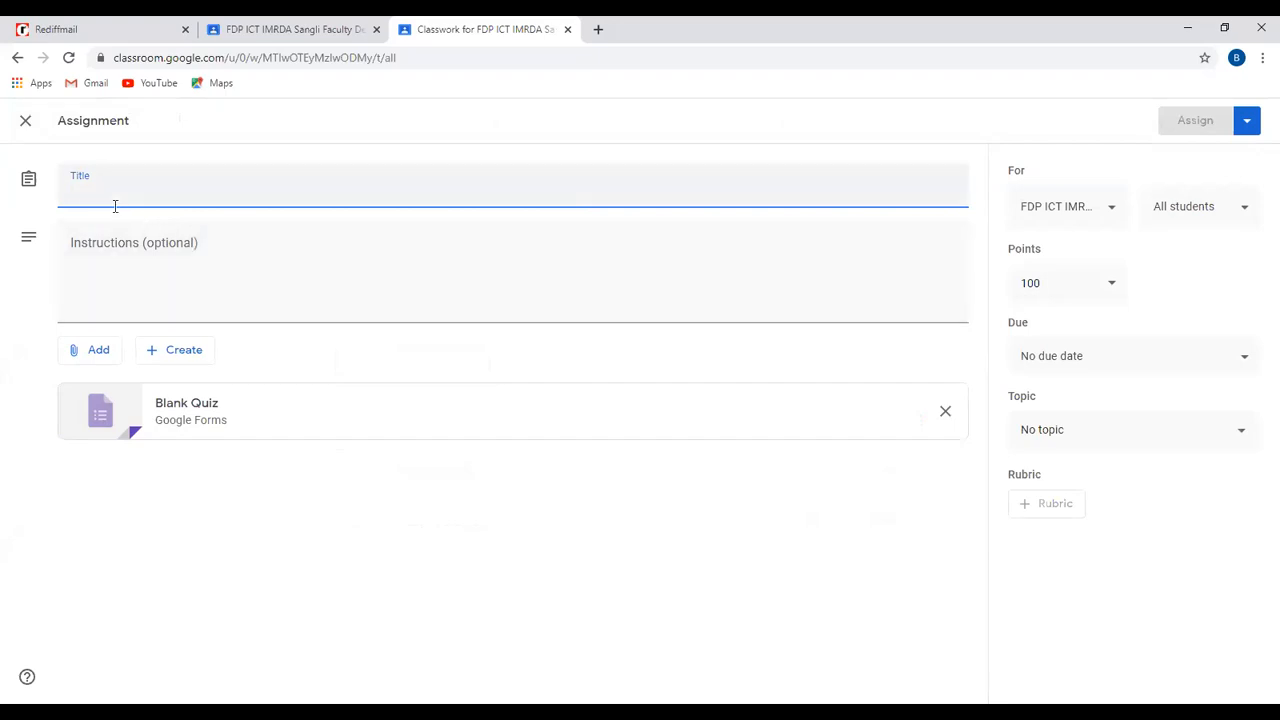
type("Sa")
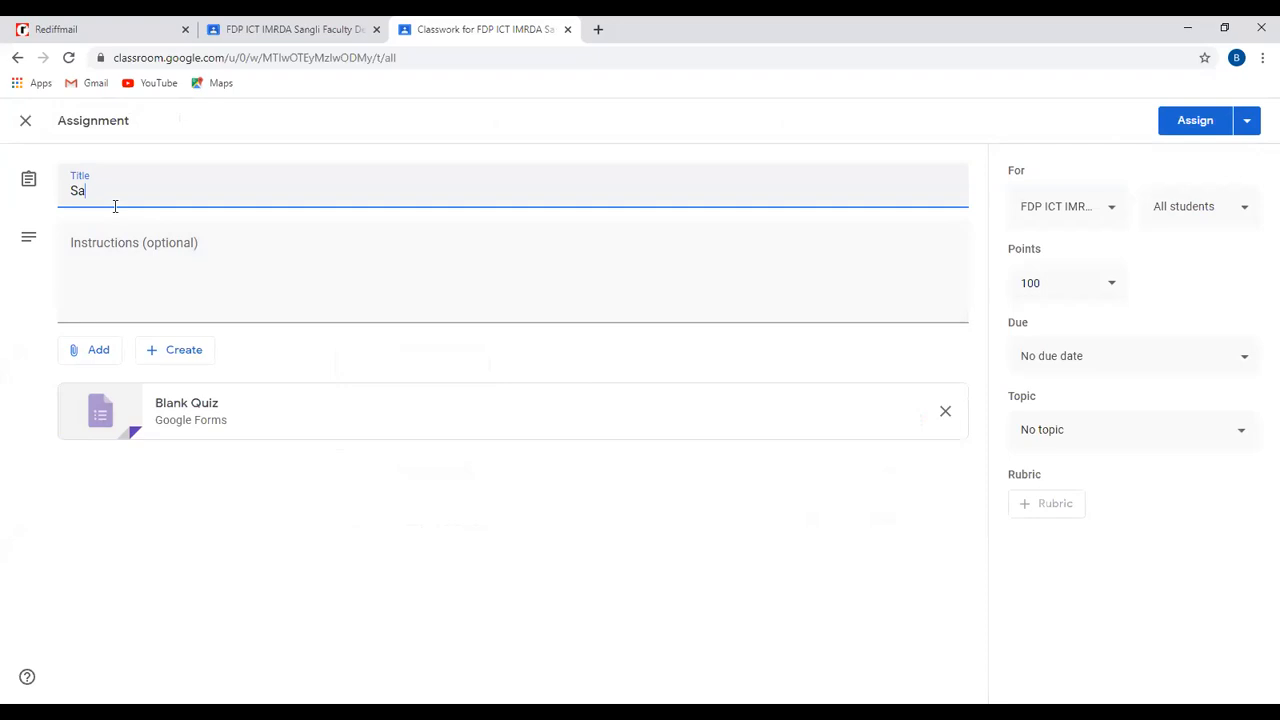
type("mple Quiz2")
left_click(121, 251)
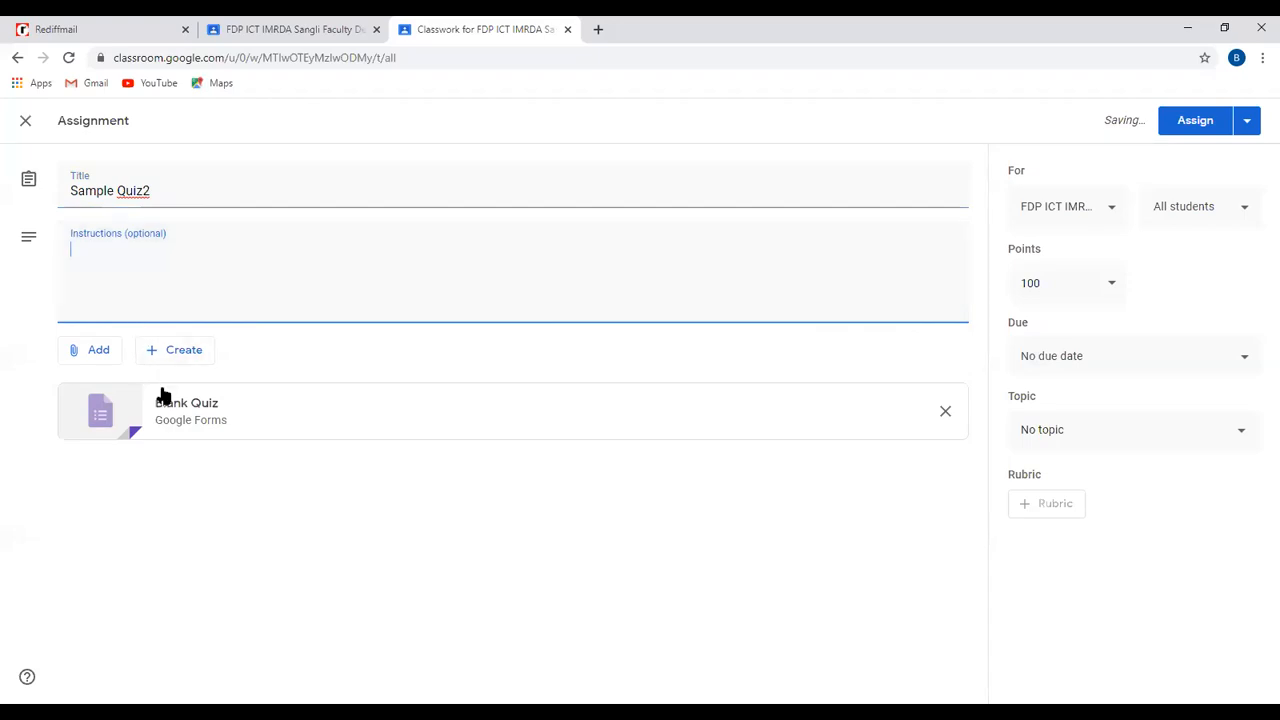
- Create a new Google Forms attachment for the quiz assignment, opening the blank form
left_click(183, 363)
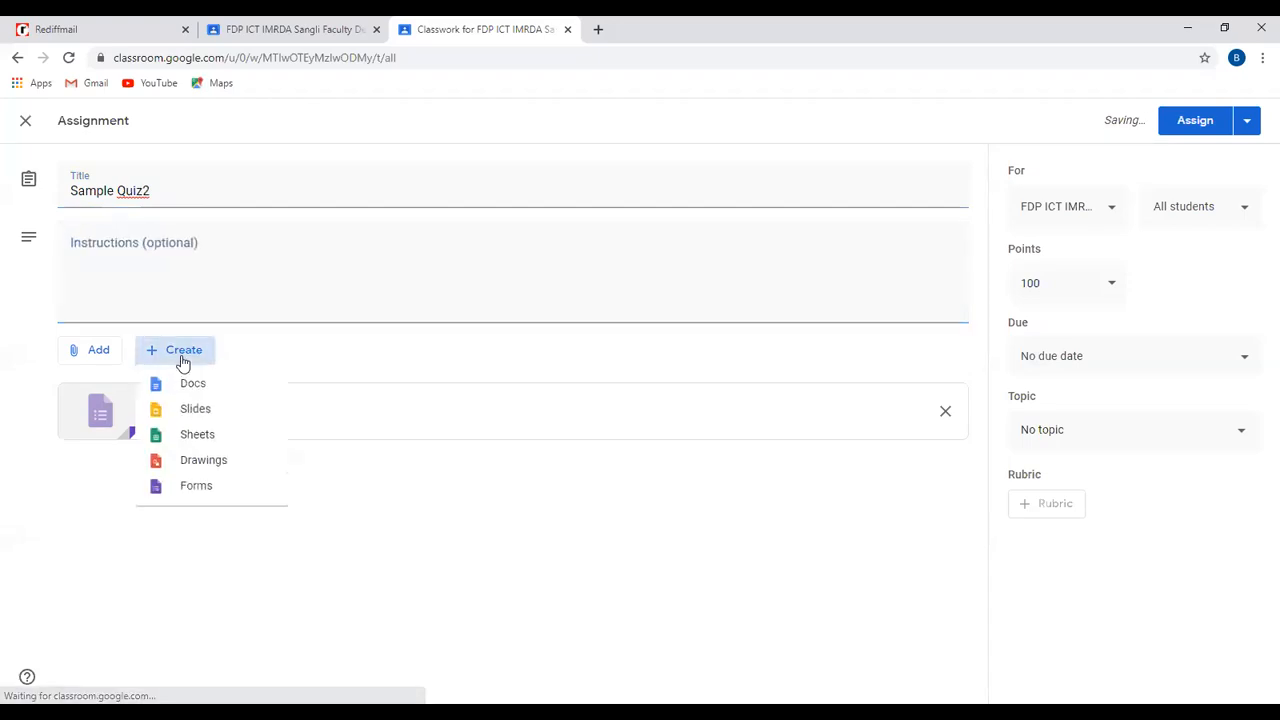
left_click(183, 364)
left_click(183, 363)
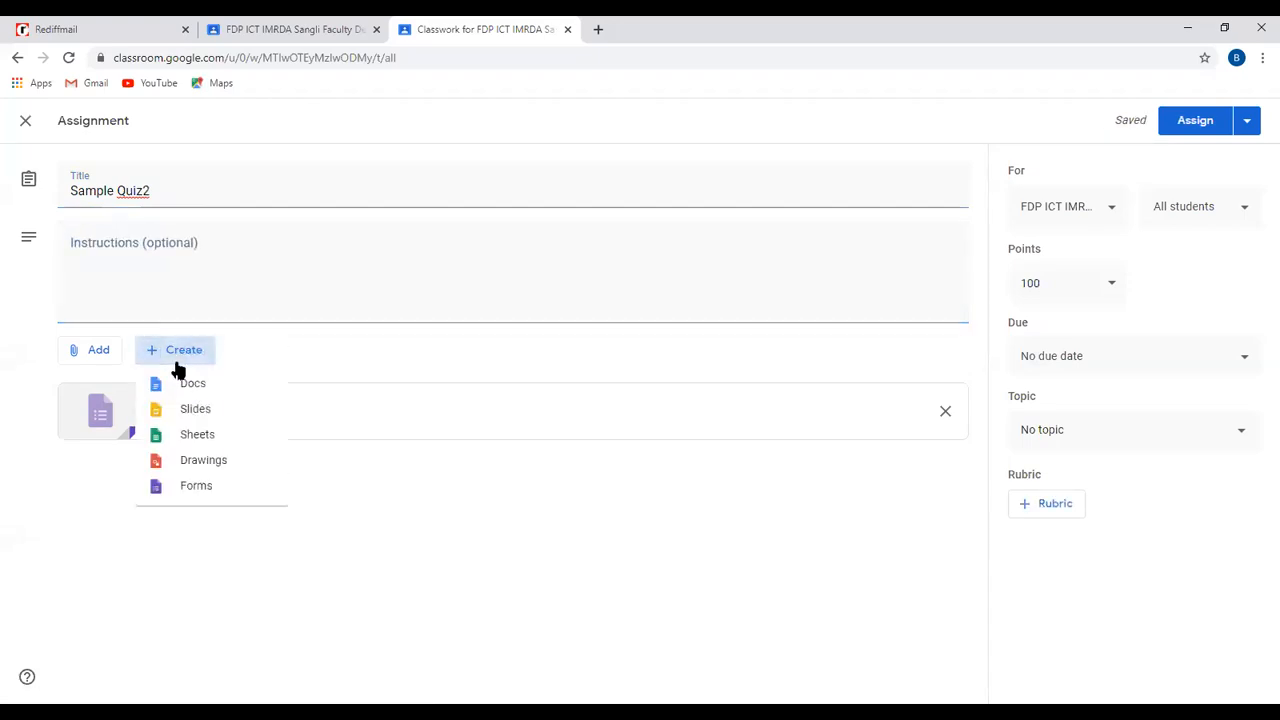
left_click(183, 490)
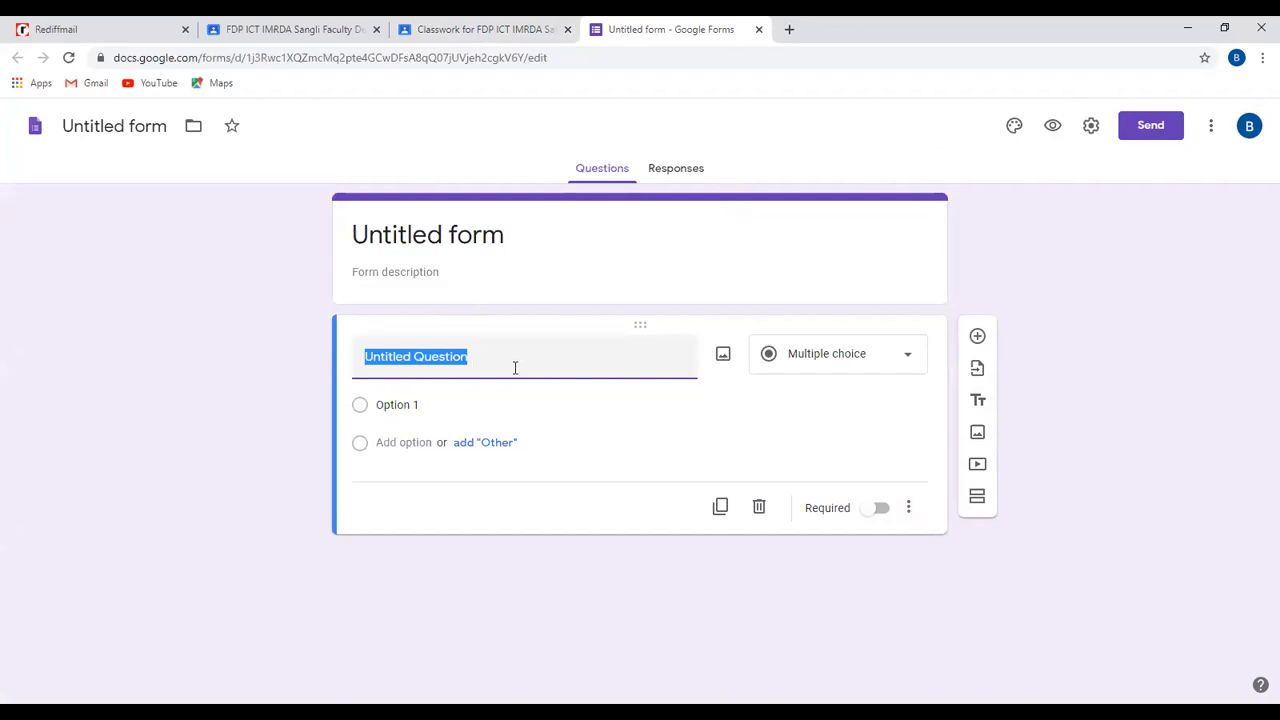
- Enter "What is ICT ?" as the form's first question and keep its type as Multiple choice
type("I")
key("BackSpace")
type("What")
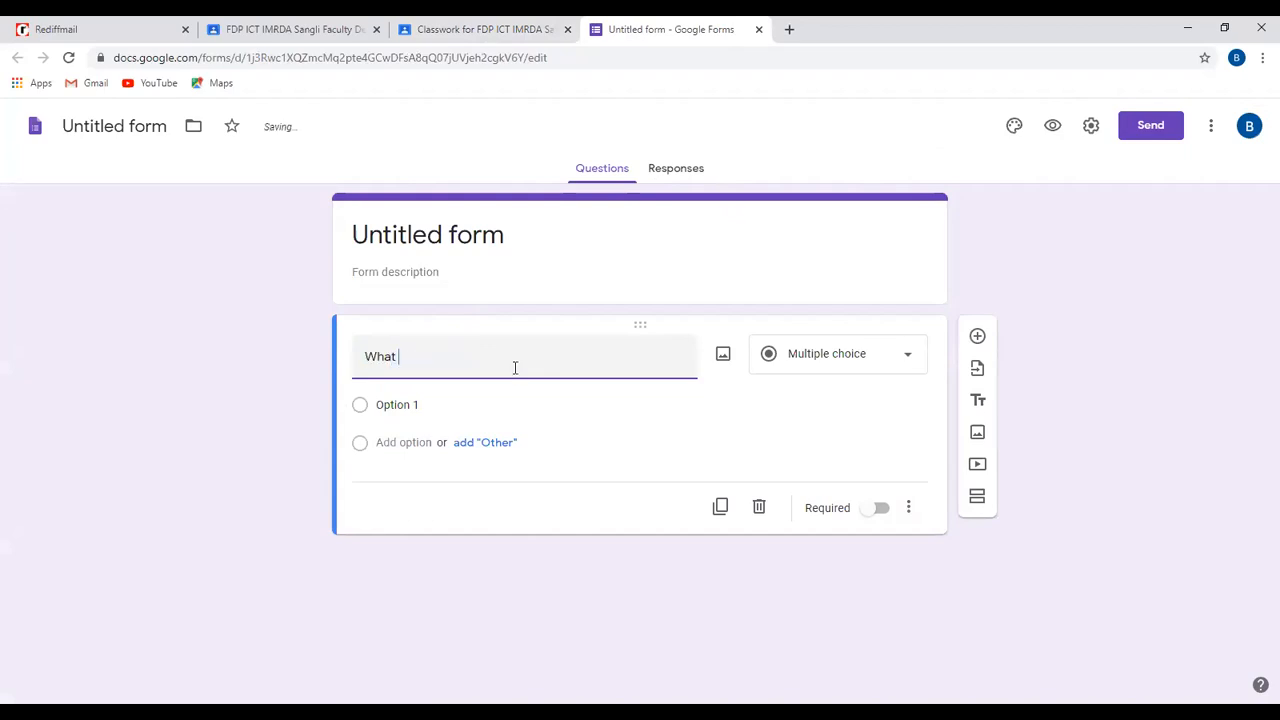
type(" is ciom")
key("BackSpace")
key("BackSpace")
key("BackSpace")
type("ICT")
left_click(408, 406)
left_click(911, 360)
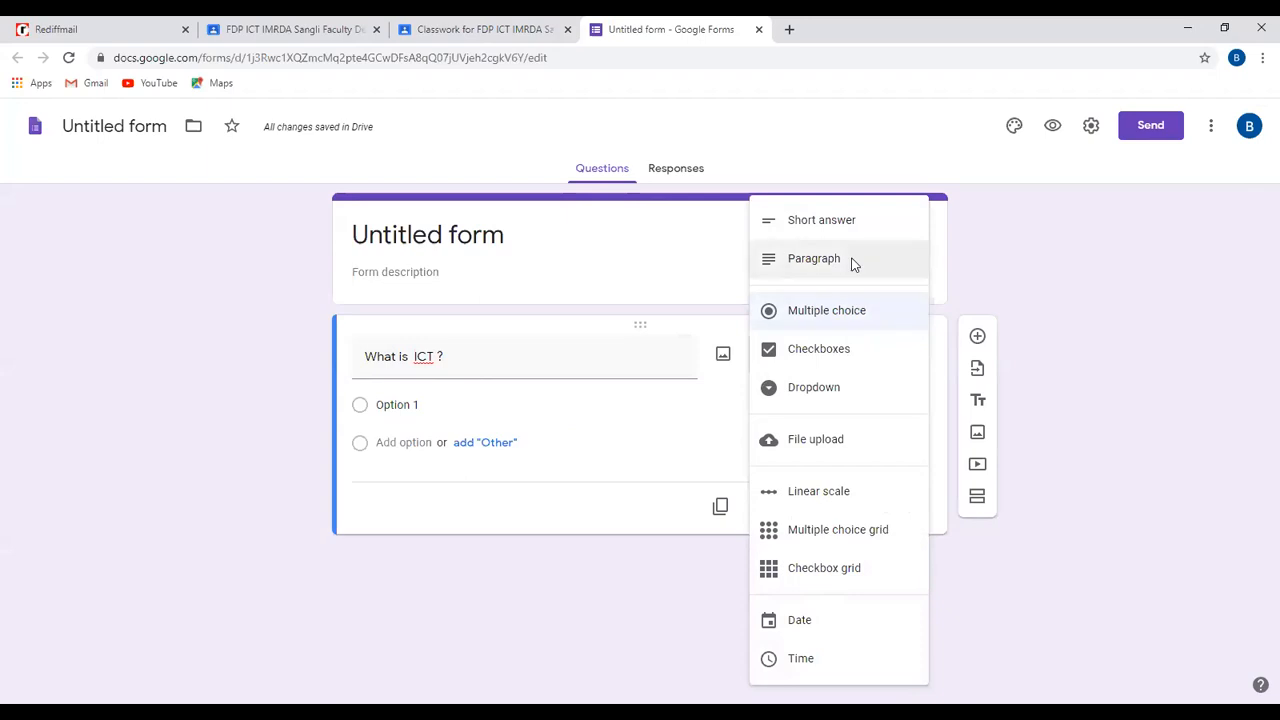
left_click(841, 318)
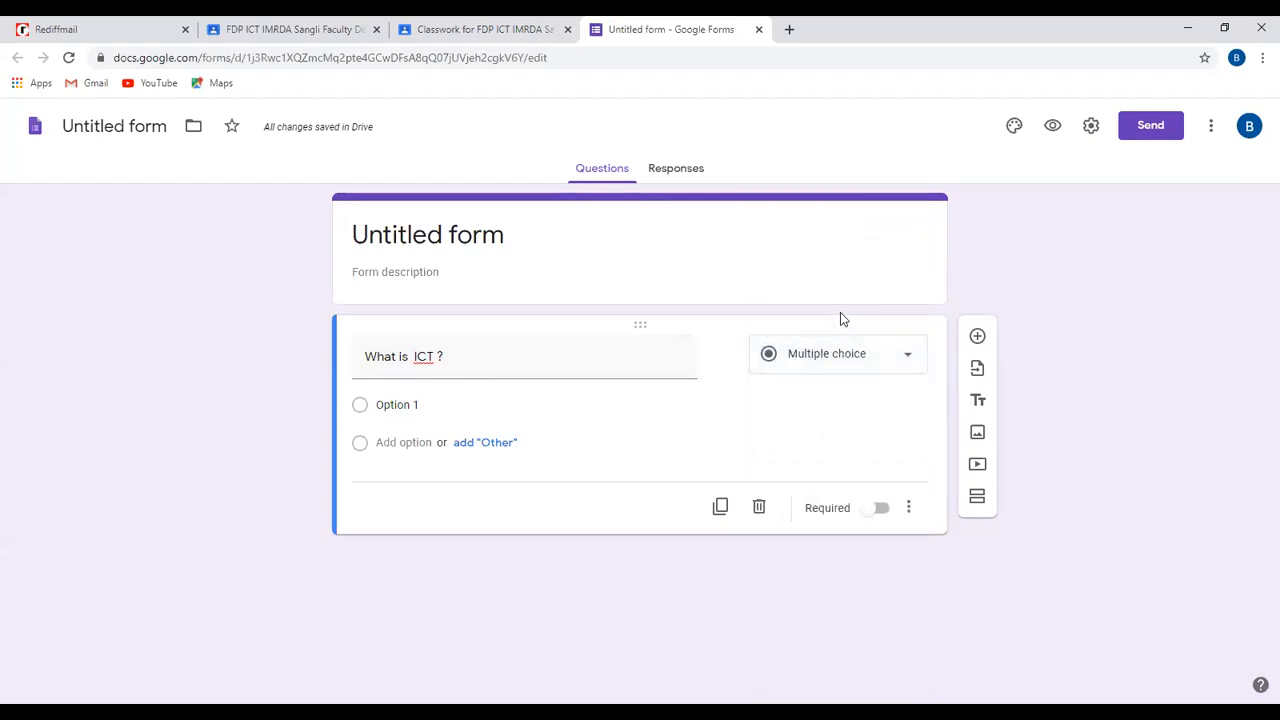
- Fill in the first answer option as "Information and Communication Technolgy"
left_click(359, 410)
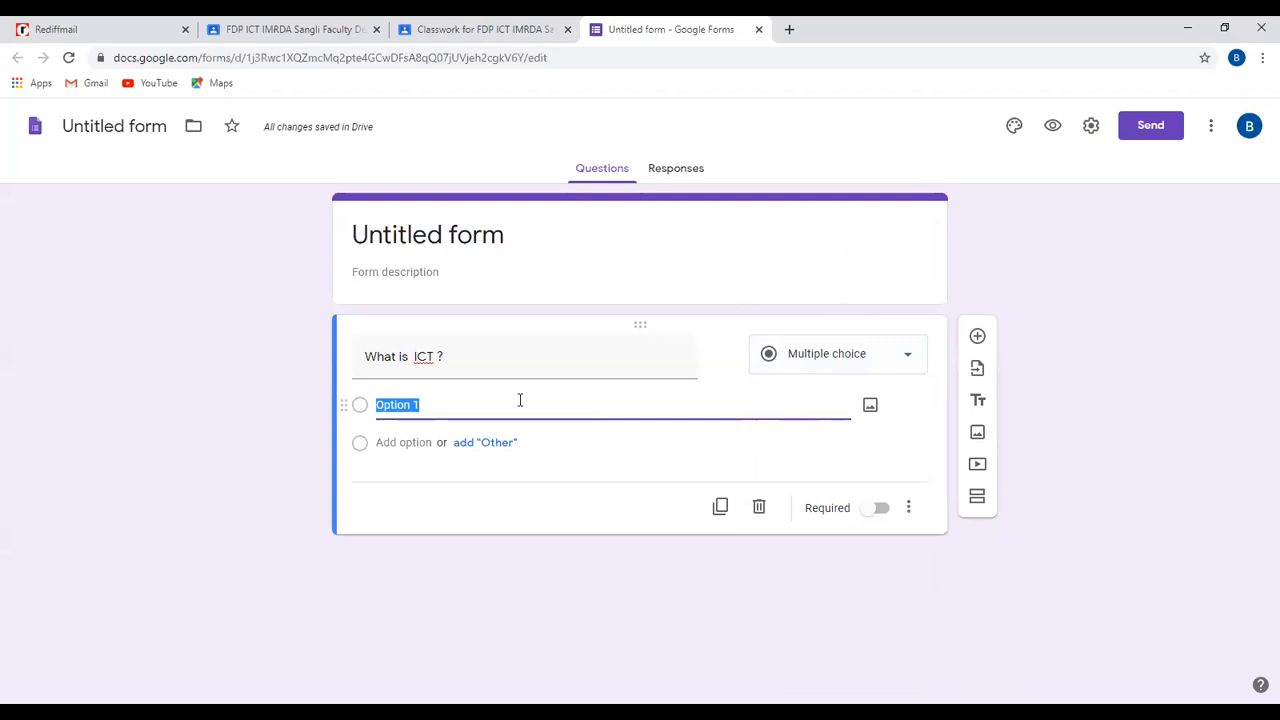
type("Infor")
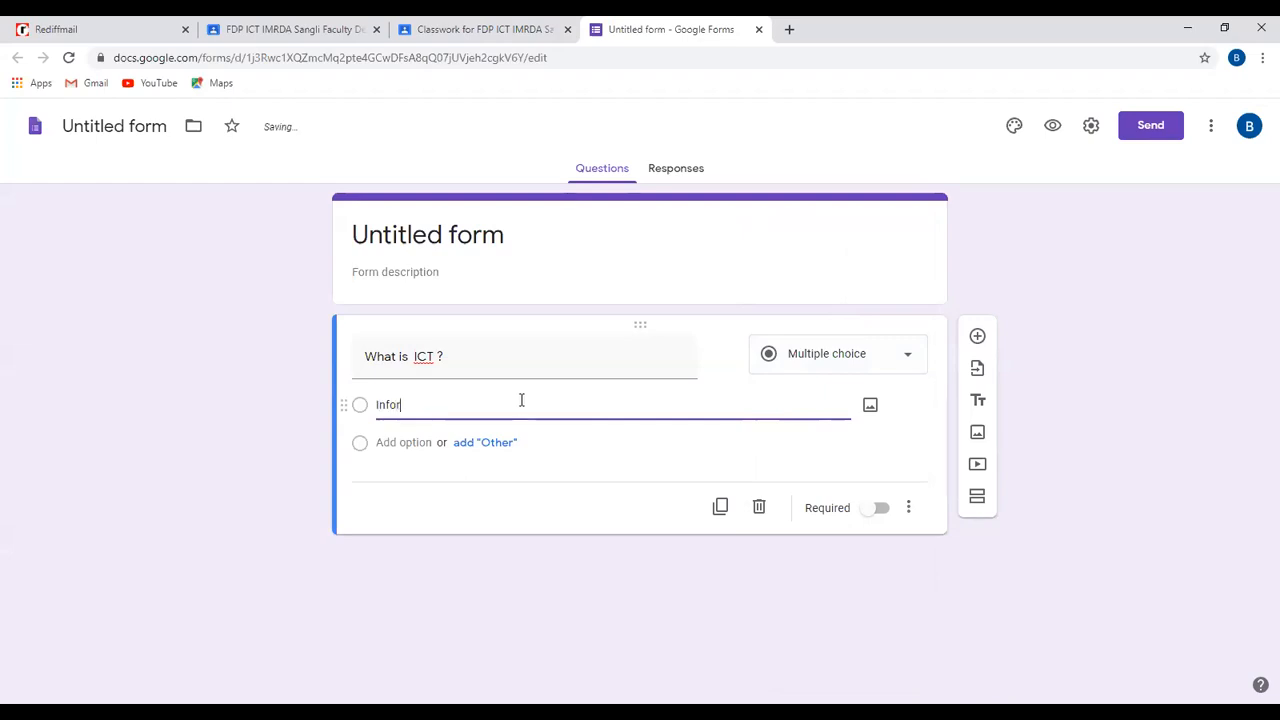
type("mation and")
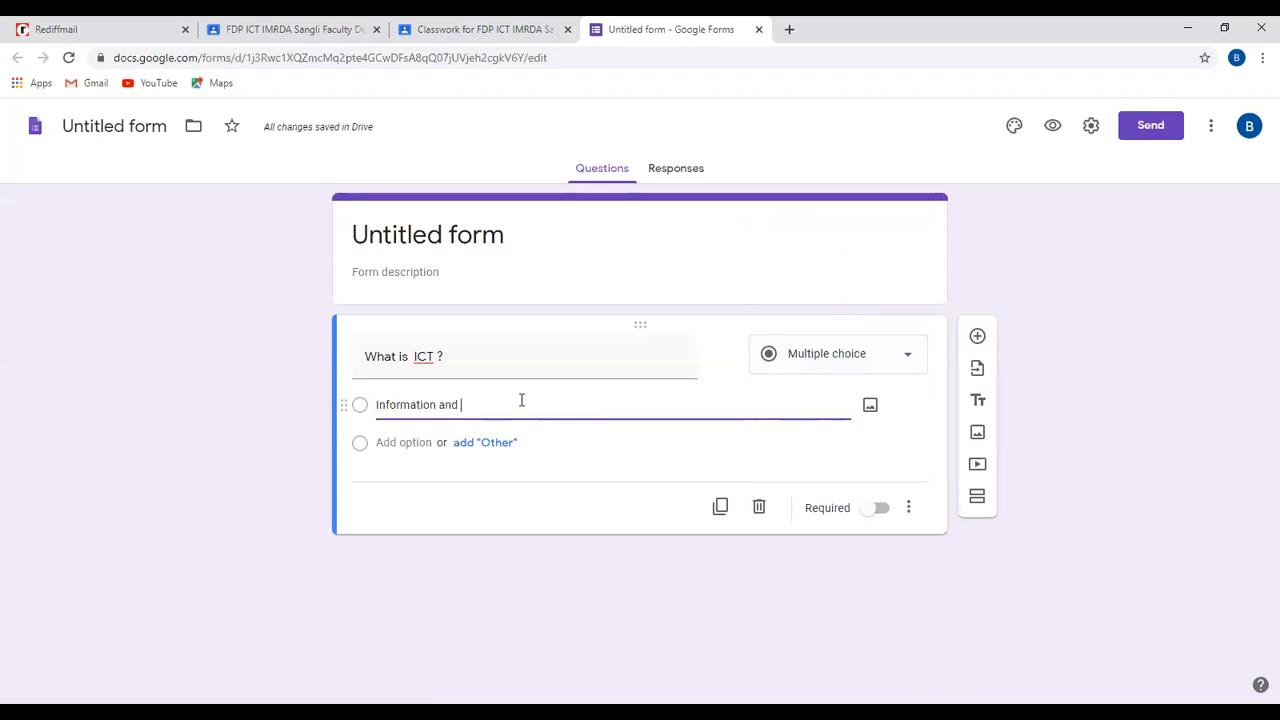
type(" Comm")
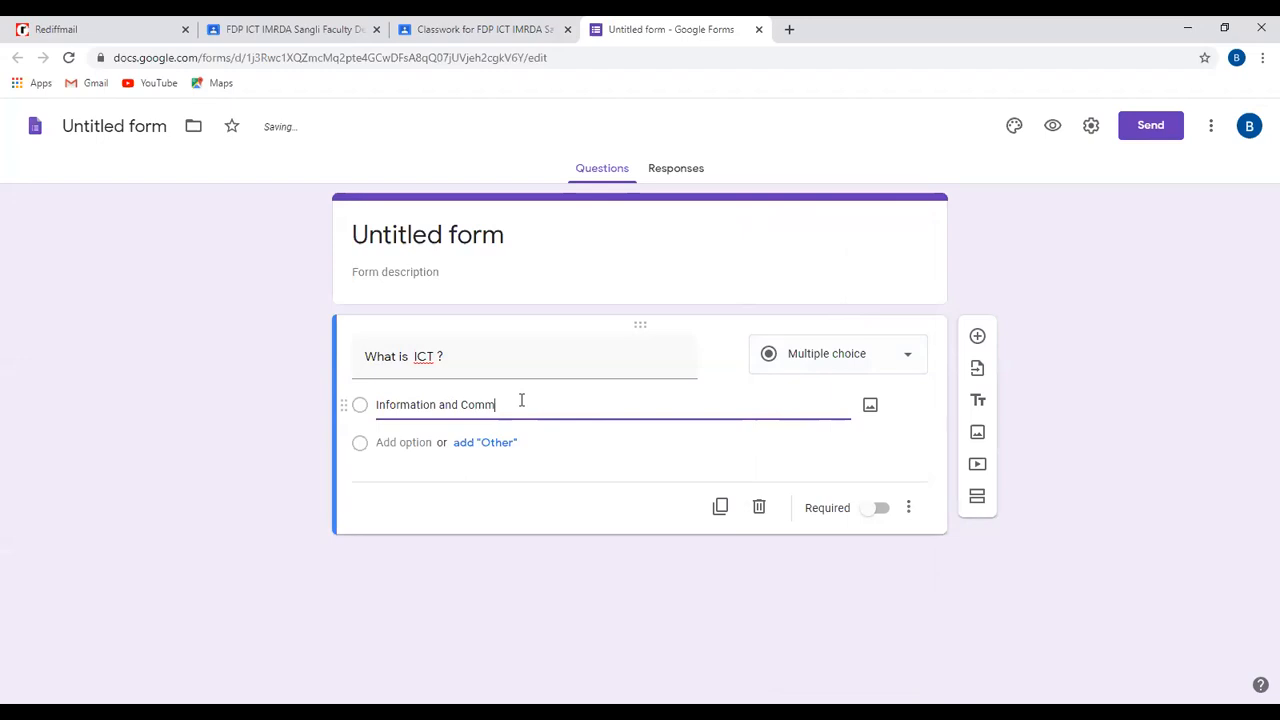
type("unication Techm")
left_click(462, 446)
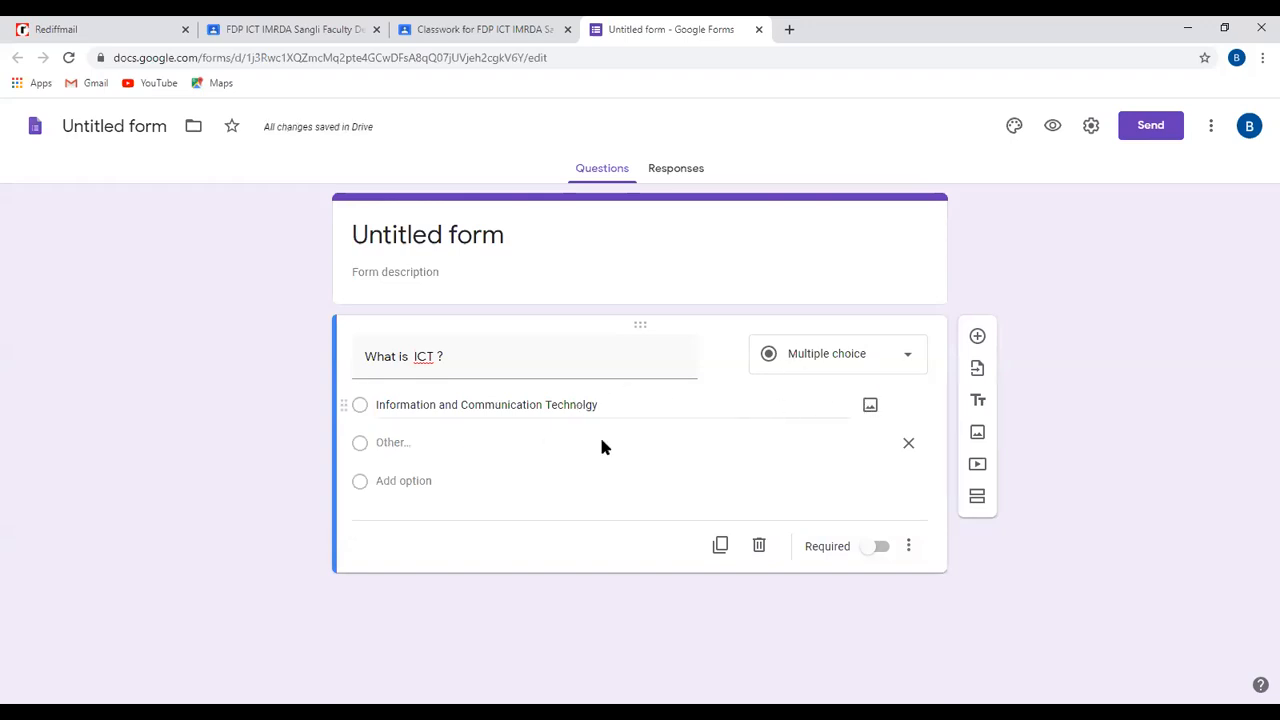
triple_click(616, 410)
left_click(422, 448)
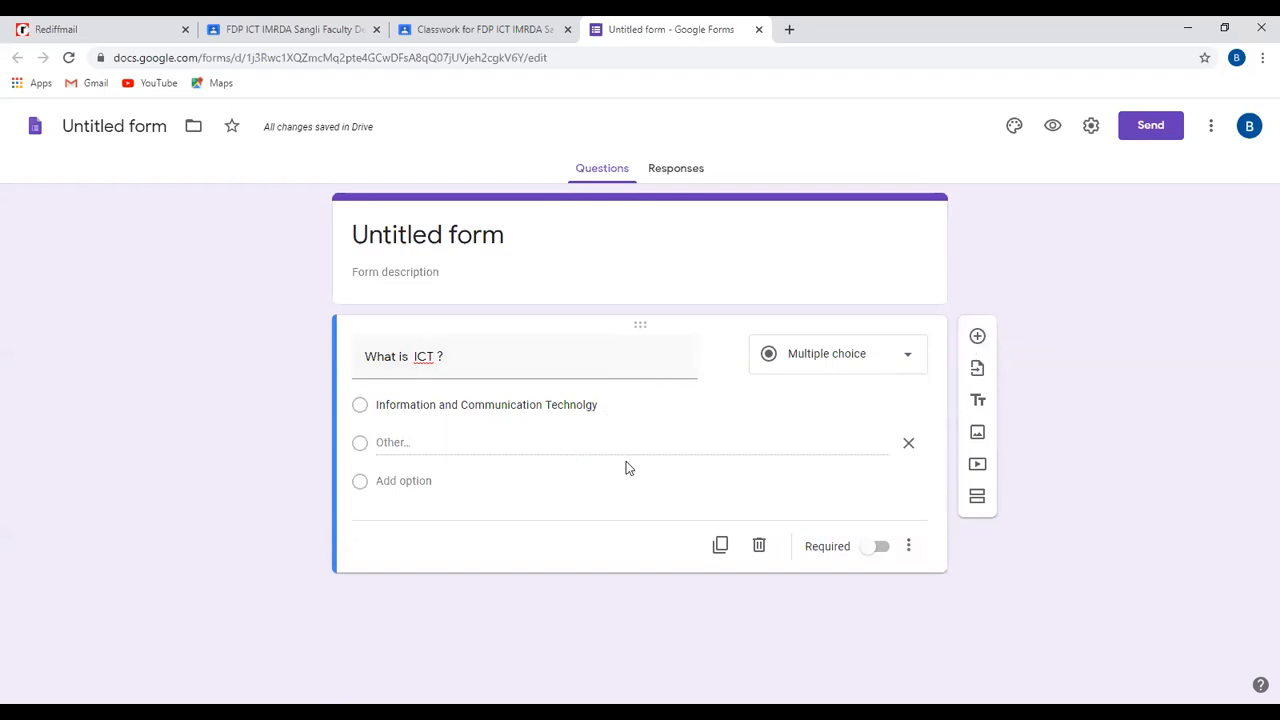
left_click(361, 409)
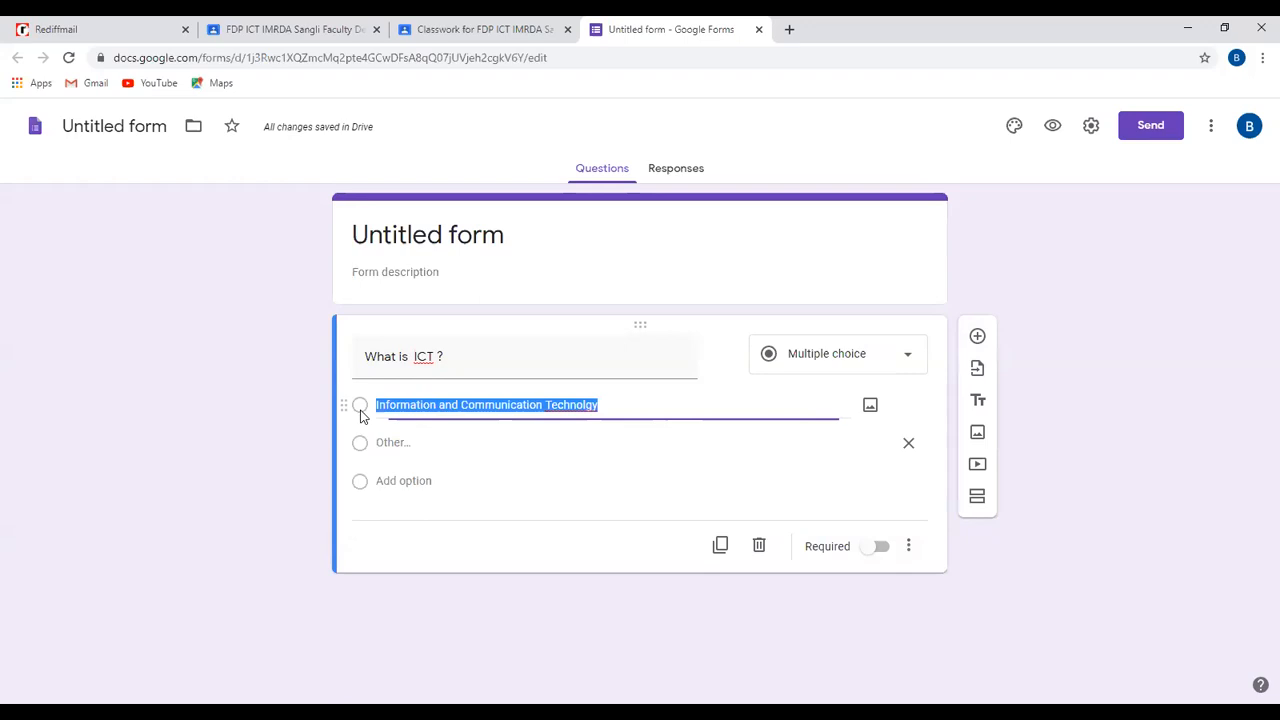
left_click(365, 448)
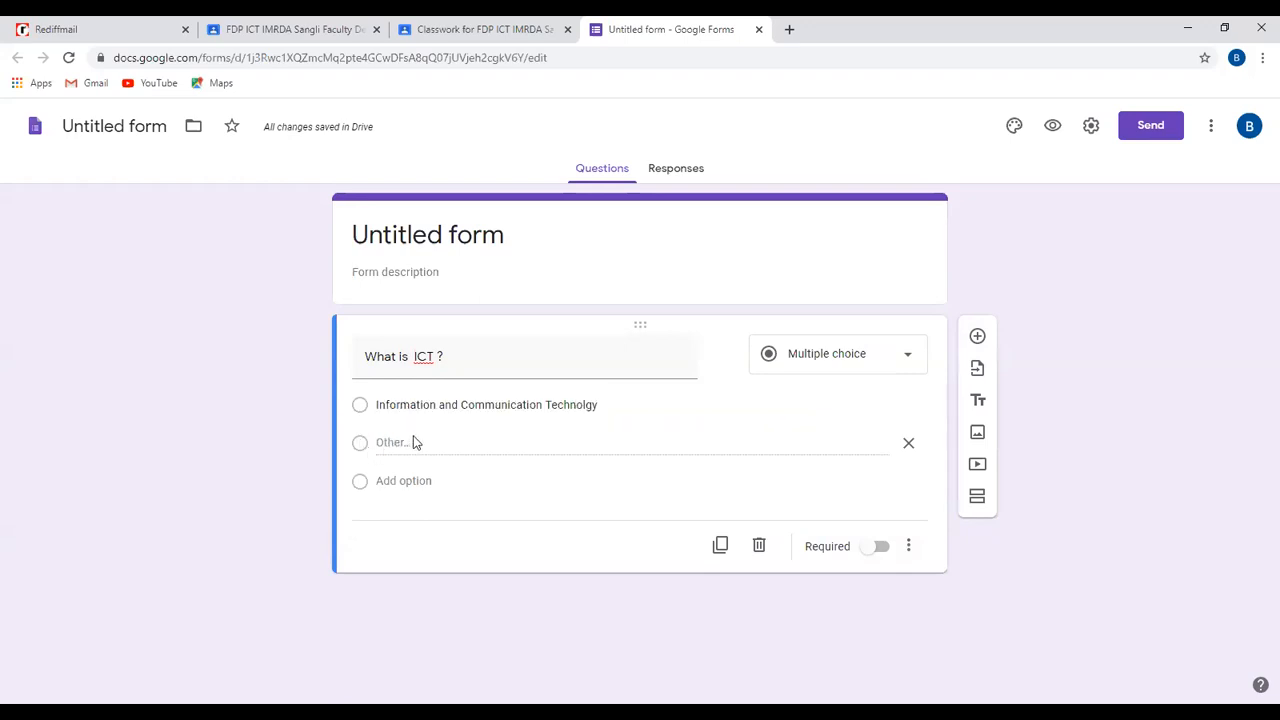
left_click(908, 443)
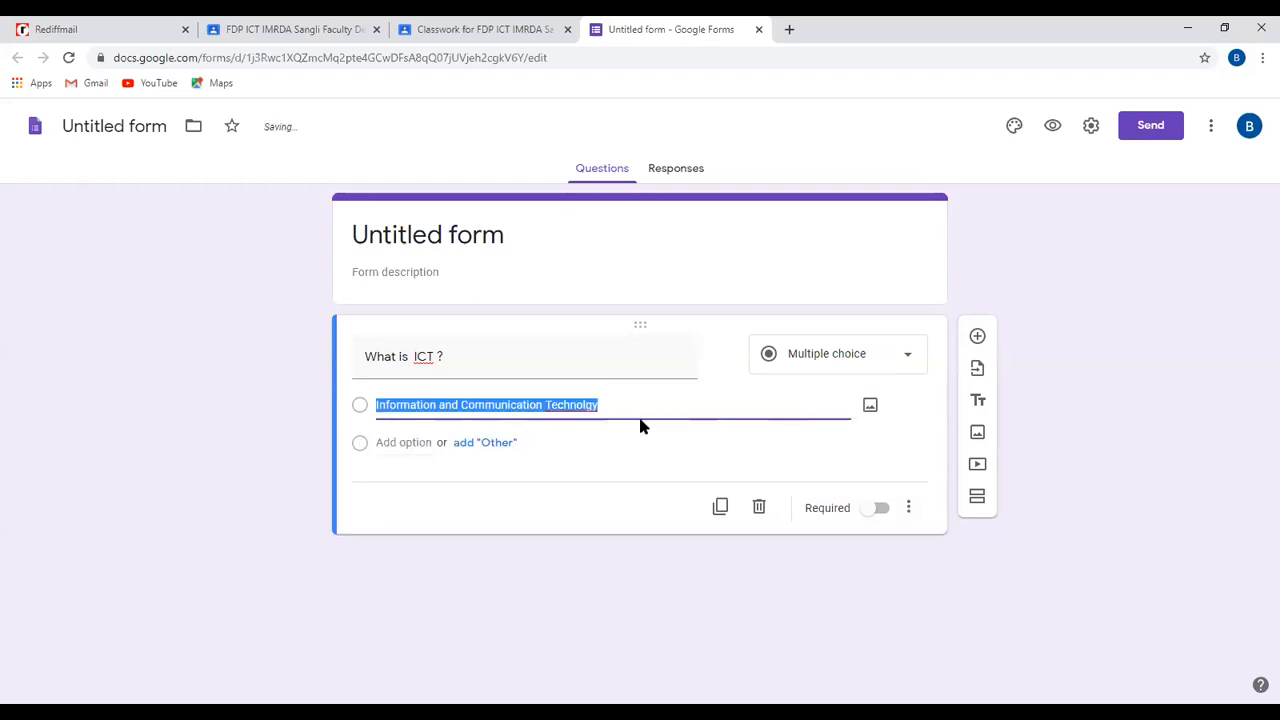
- Add a second answer option reading "Internal Communication Technology"
left_click(403, 444)
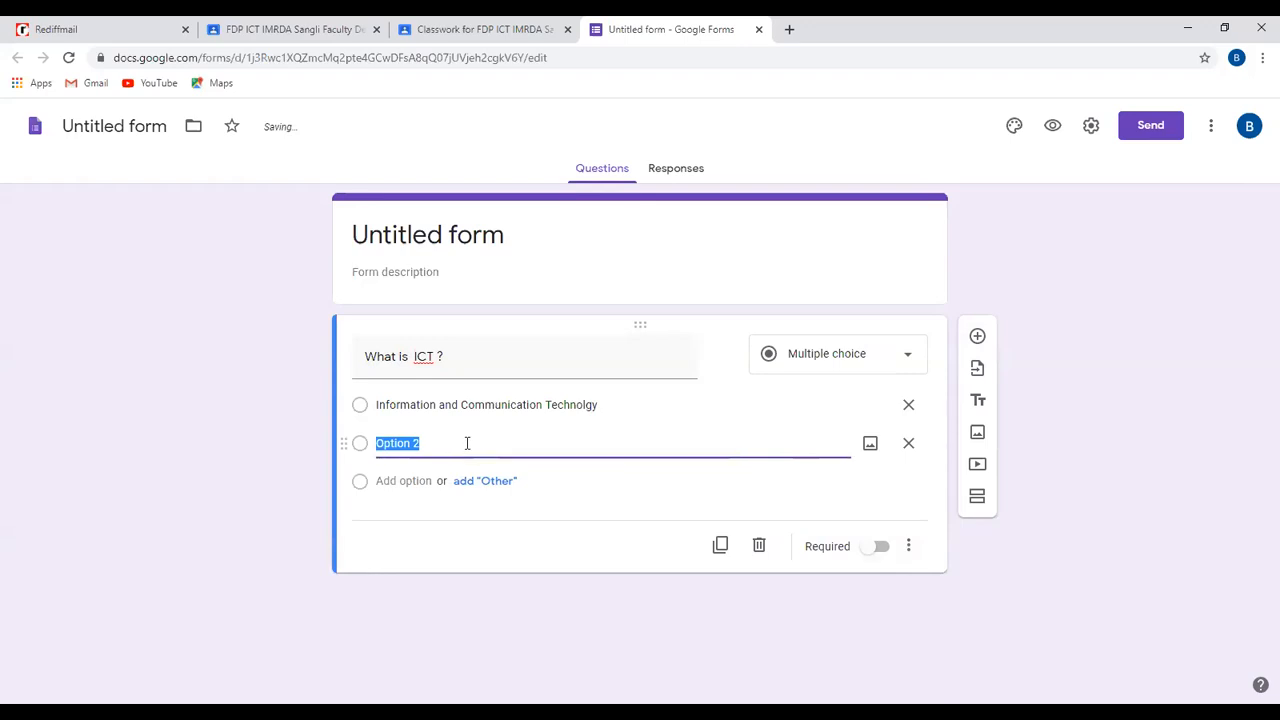
type("Internal Comm")
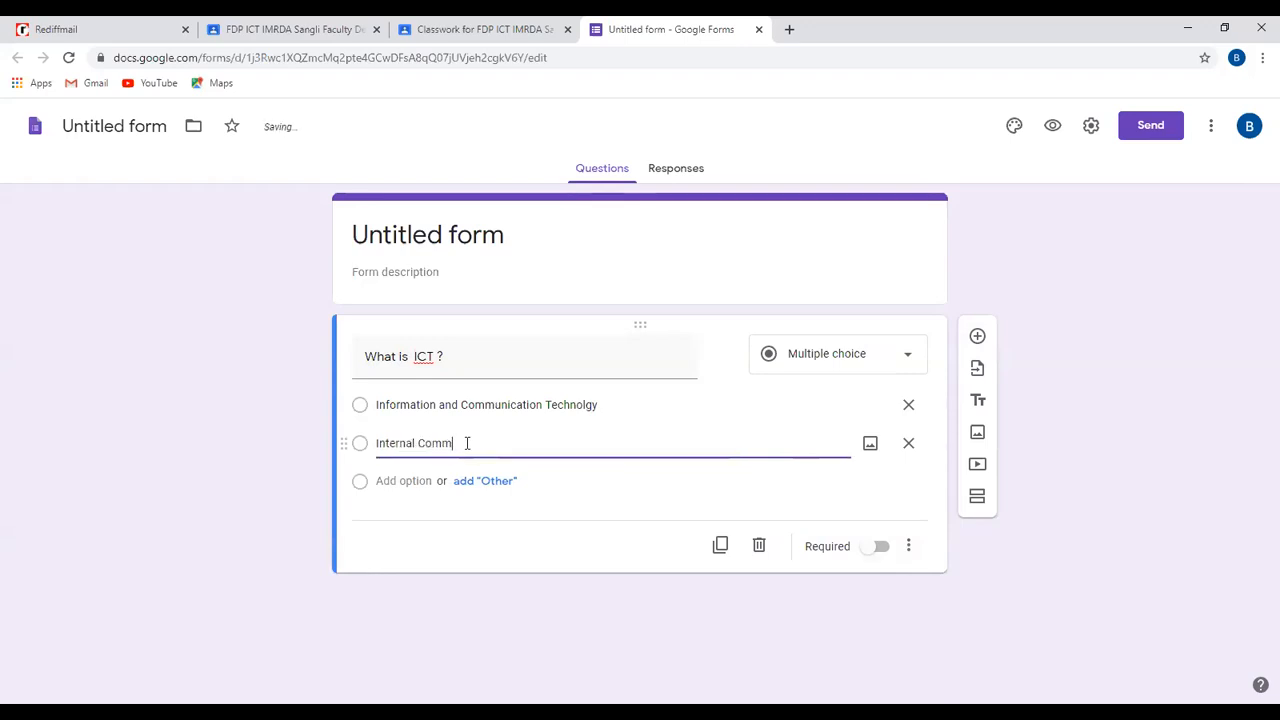
type("uninication Techno")
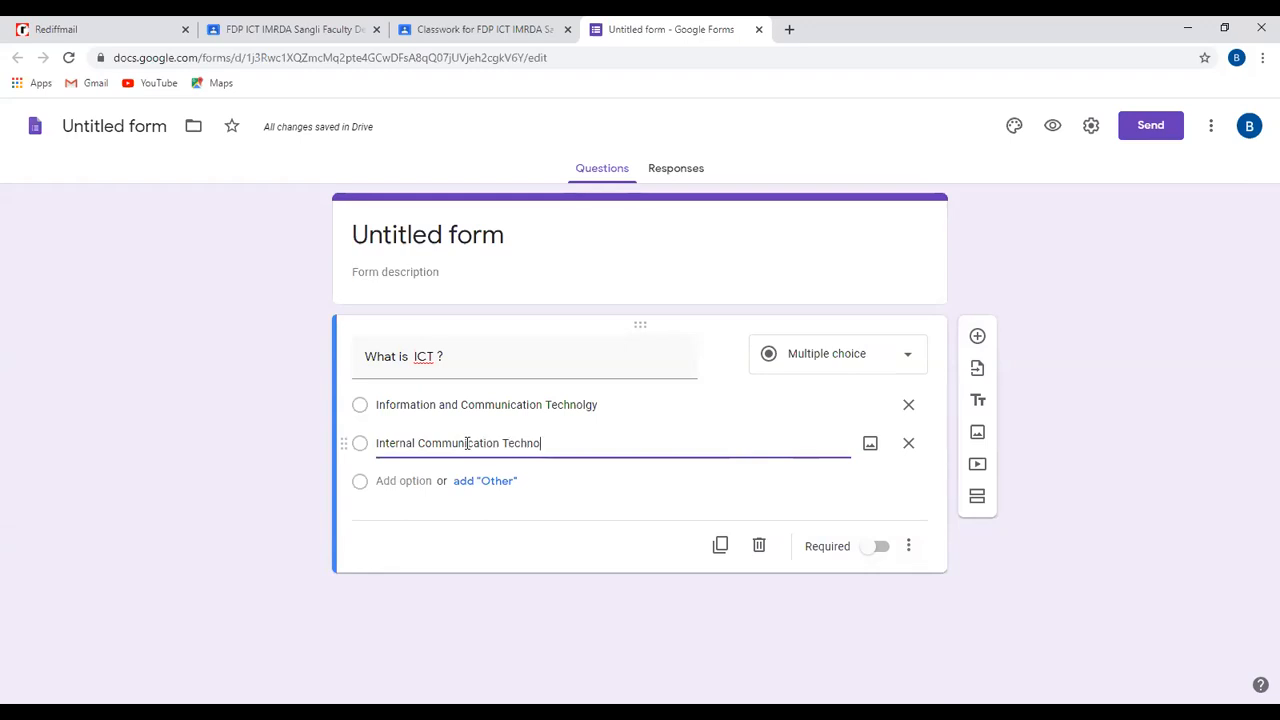
type("logy")
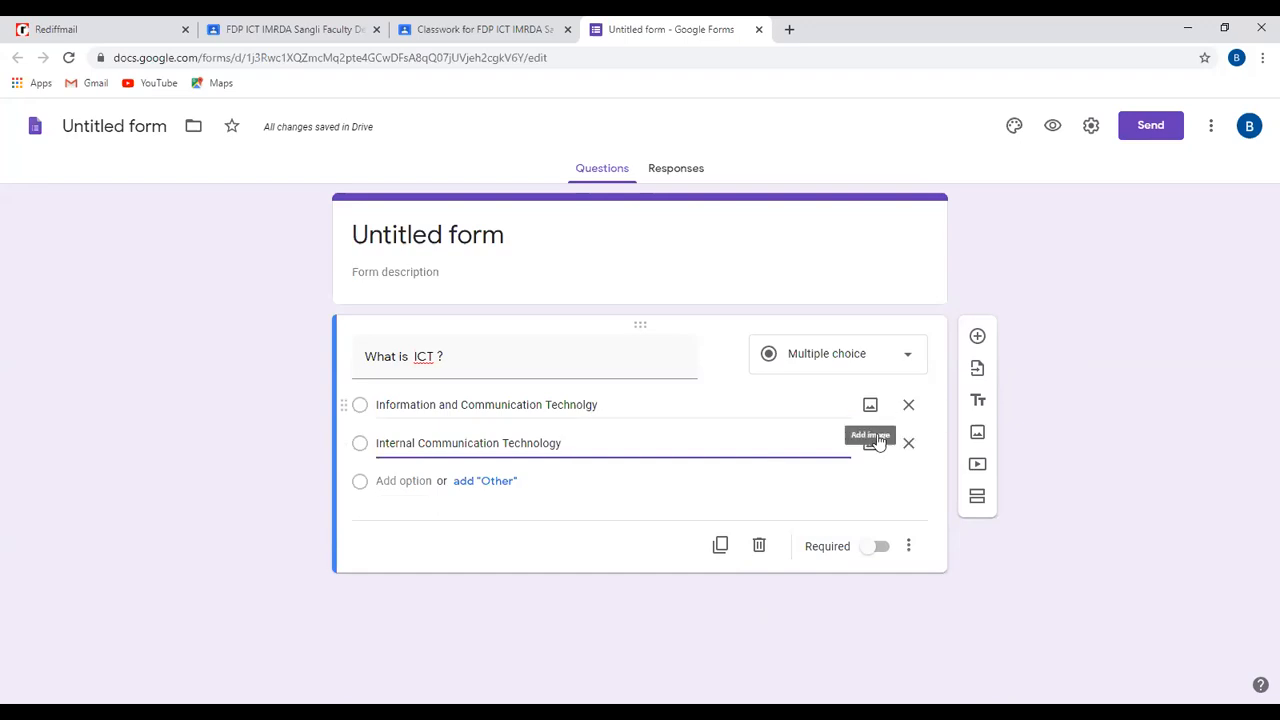
- Add two blank questions below the ICT question, and close the form to return to the quiz assignment
left_click(977, 338)
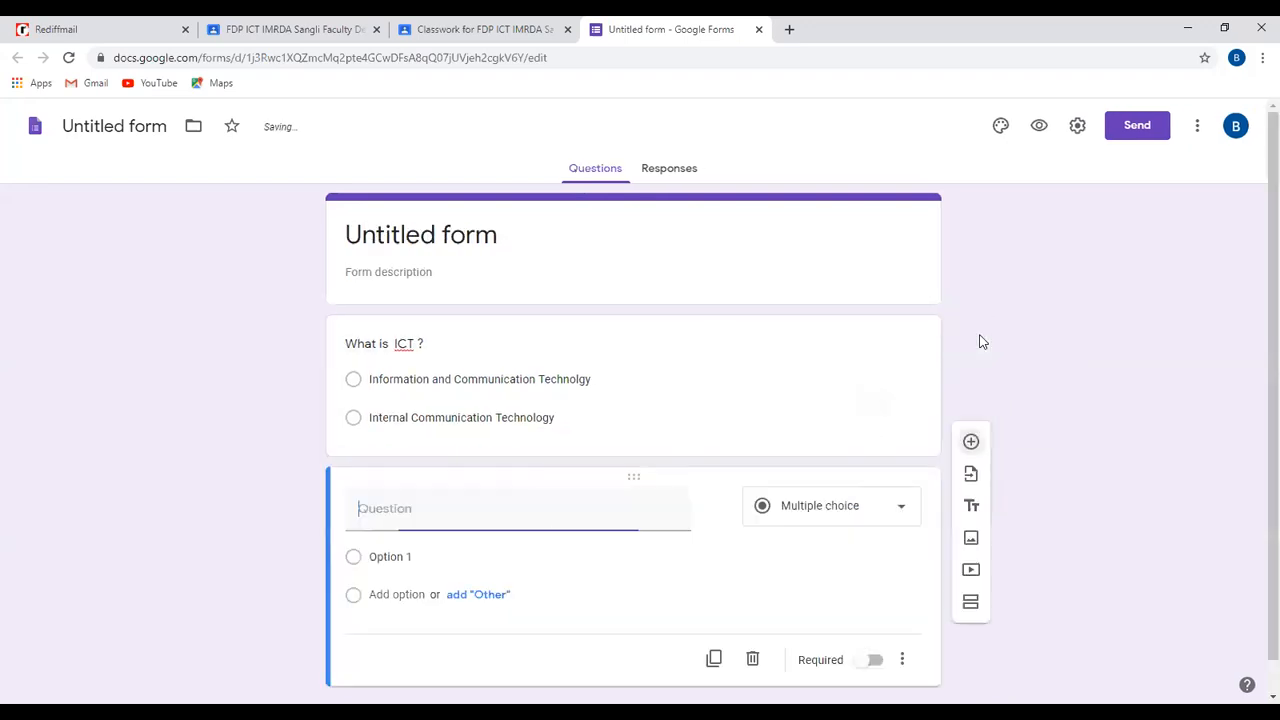
left_click(353, 377)
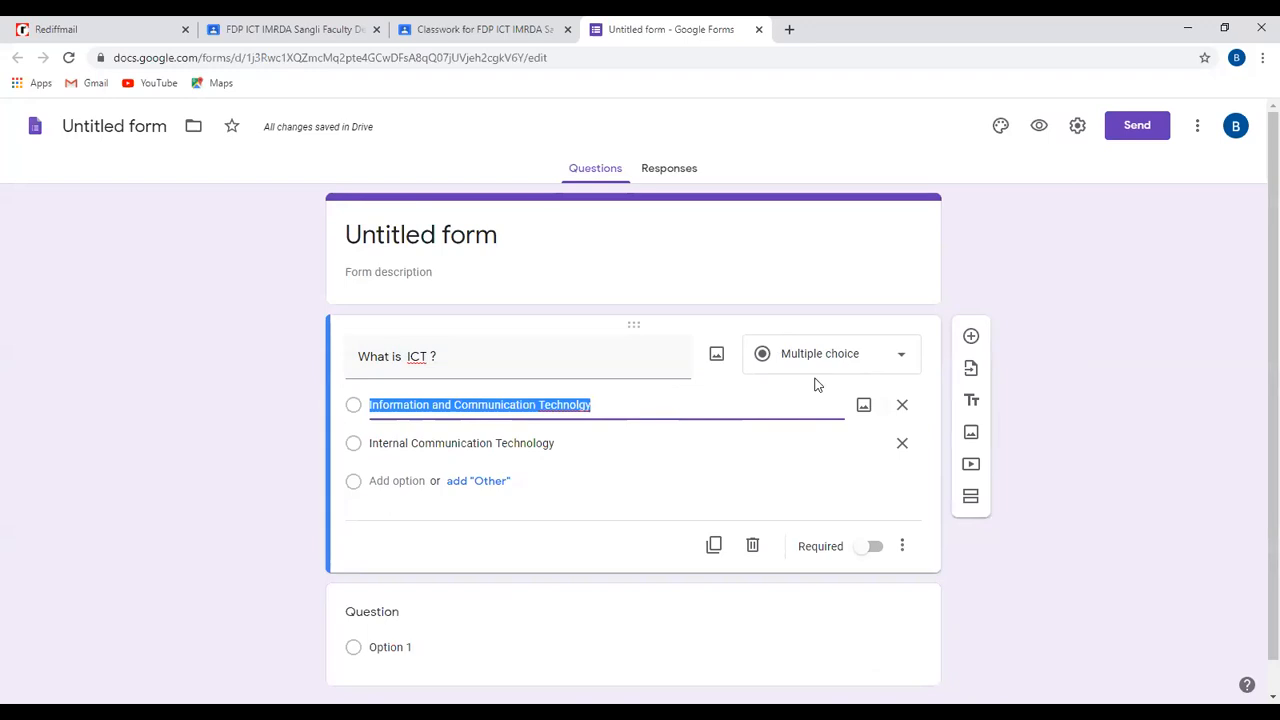
left_click(979, 341)
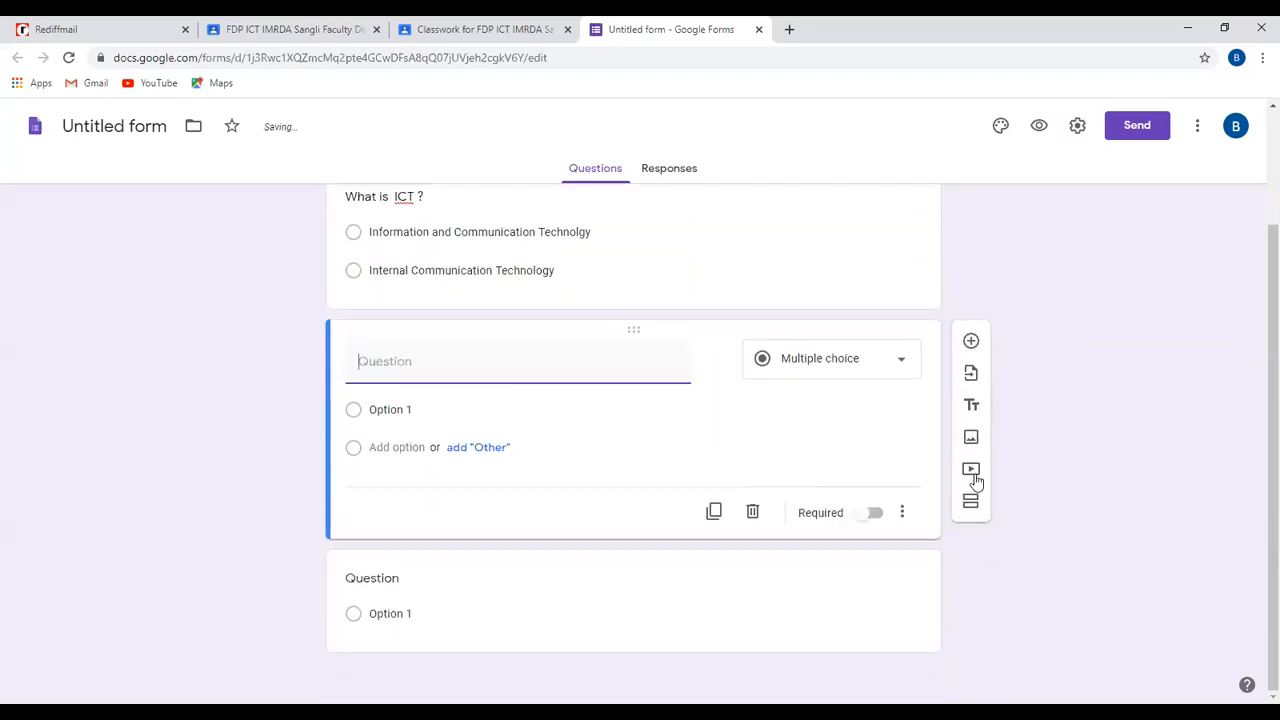
scroll(969, 476, "up", 2)
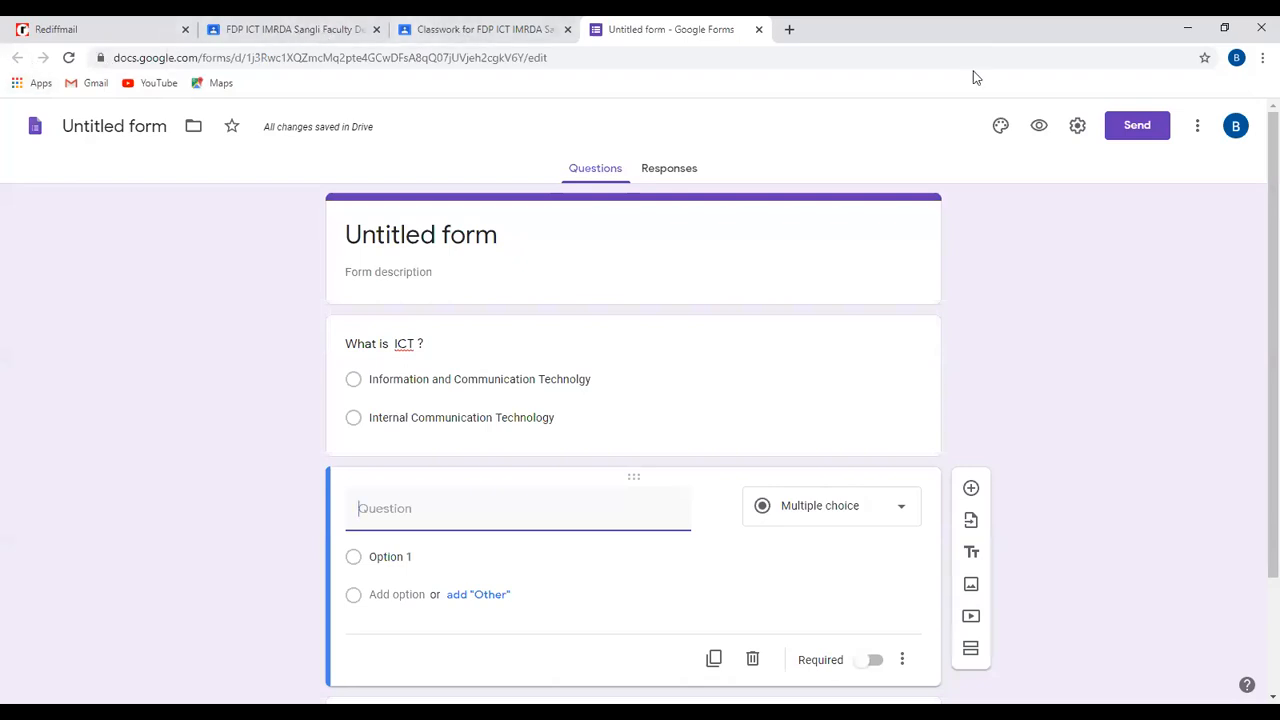
left_click(759, 30)
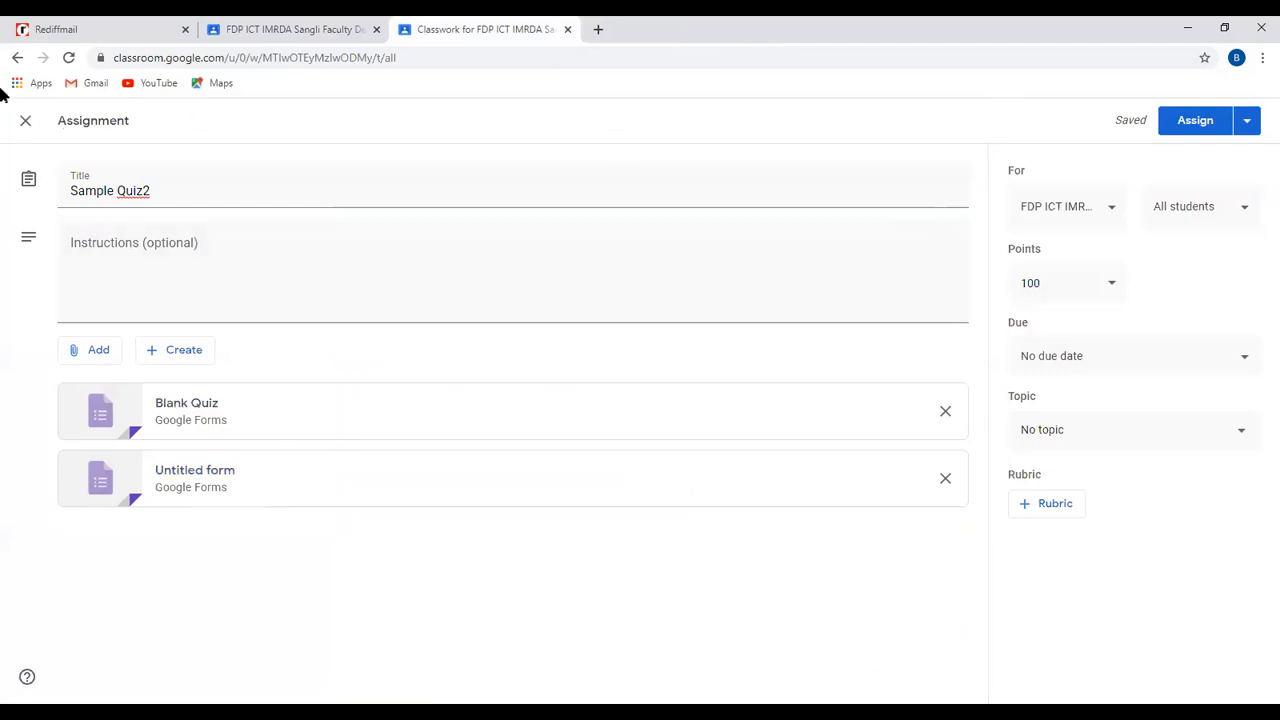
- Close the Sample Quiz2 assignment as a draft and open the student invitation form for the class
left_click(24, 122)
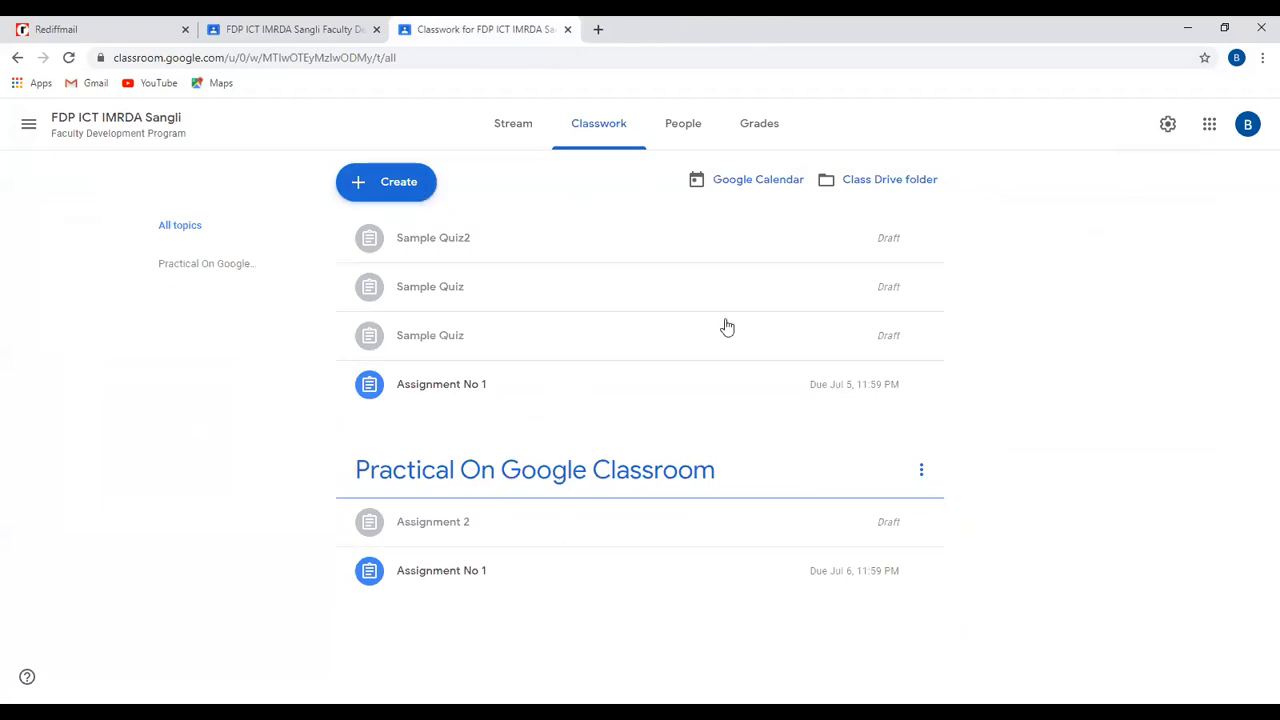
left_click(688, 128)
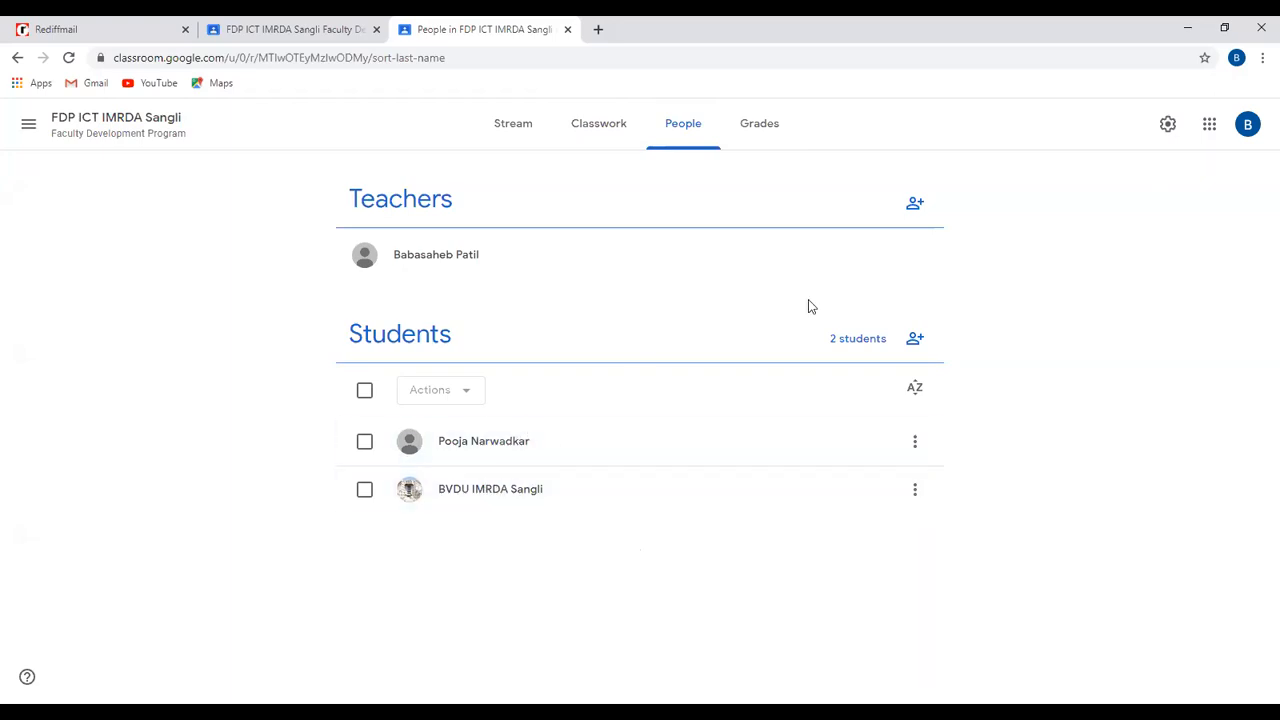
left_click(920, 347)
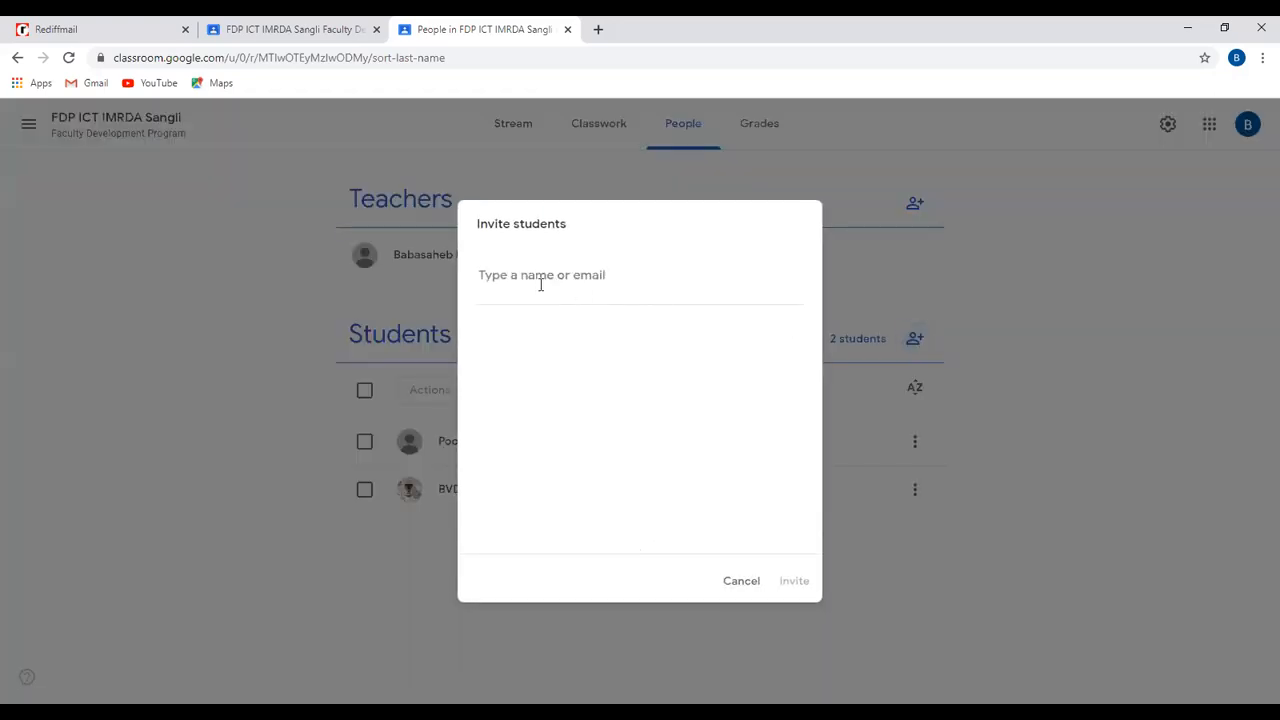
type("manish")
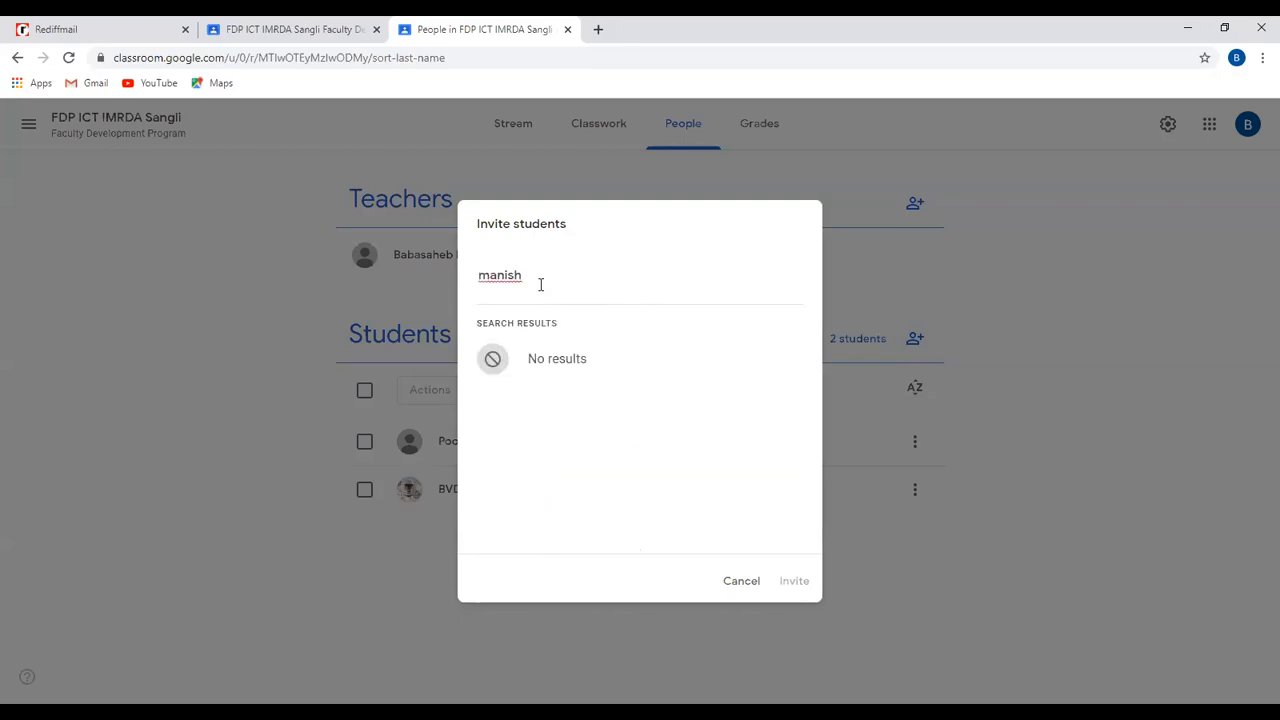
key("BackSpace")
key("BackSpace")
key("BackSpace")
key("BackSpace")
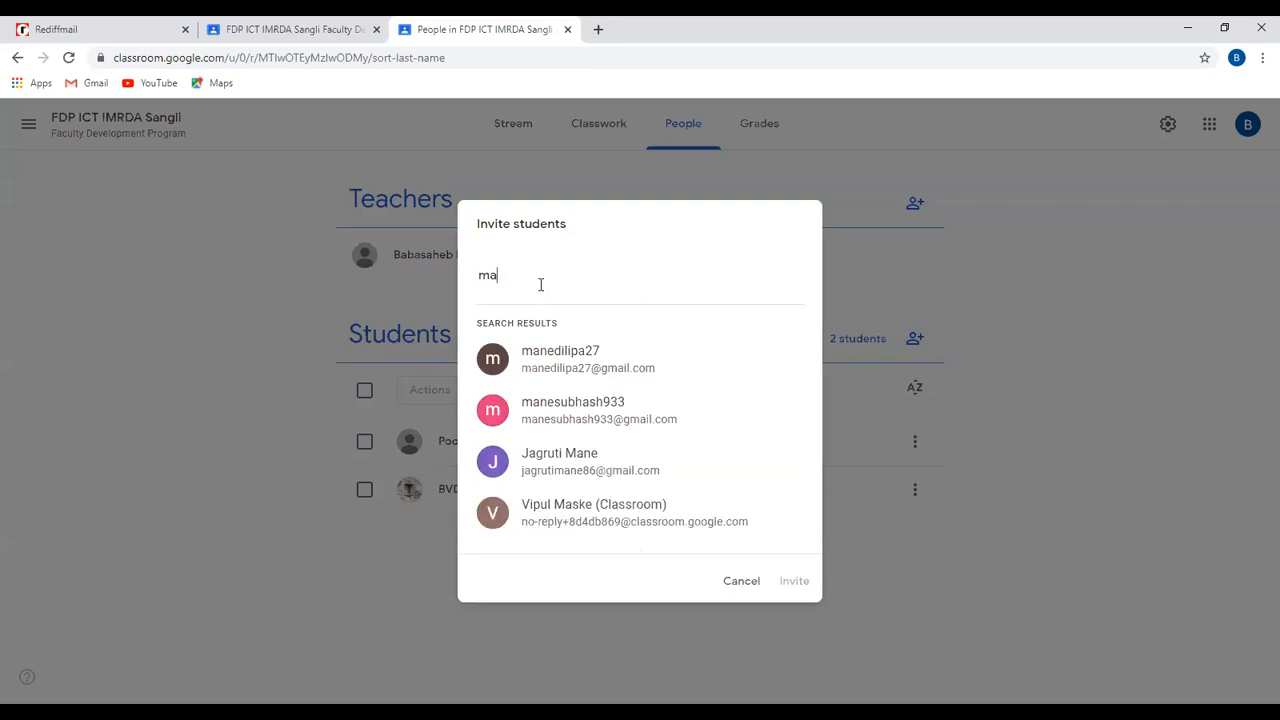
key("BackSpace")
key("BackSpace")
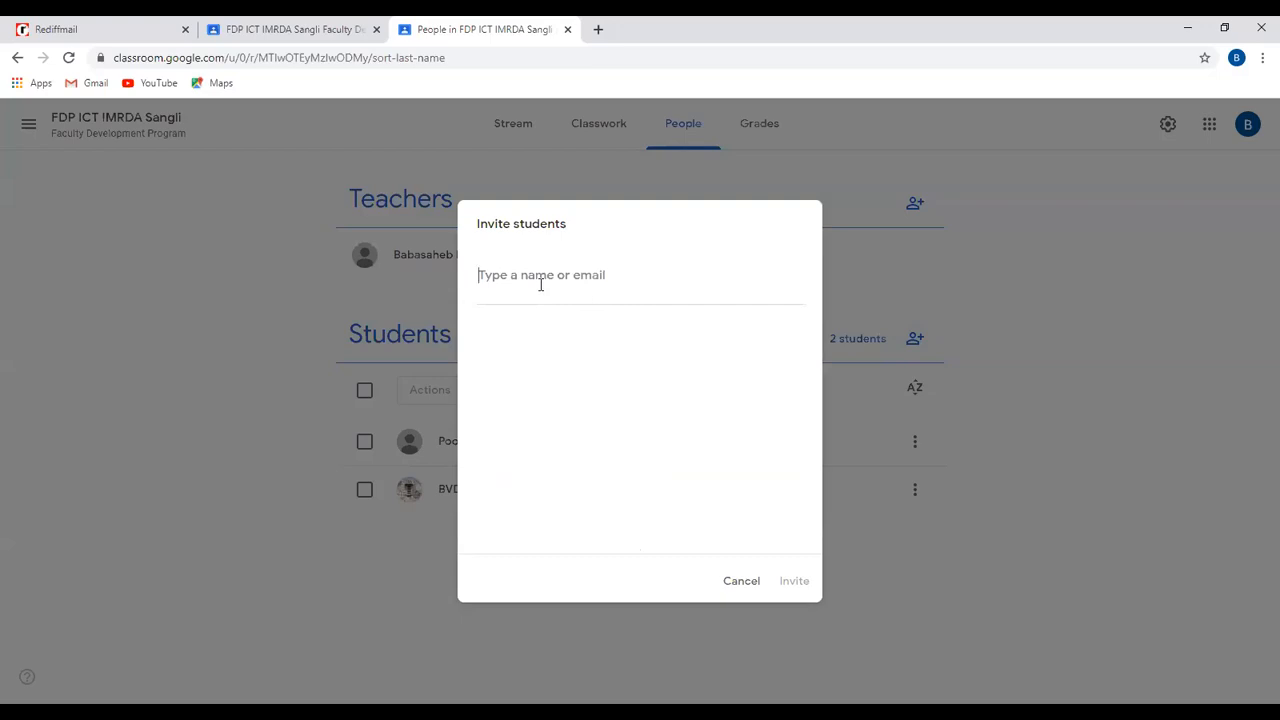
- Search for the student's contact by name, select the suggested e-mail address and send the class invitation
type("bob")
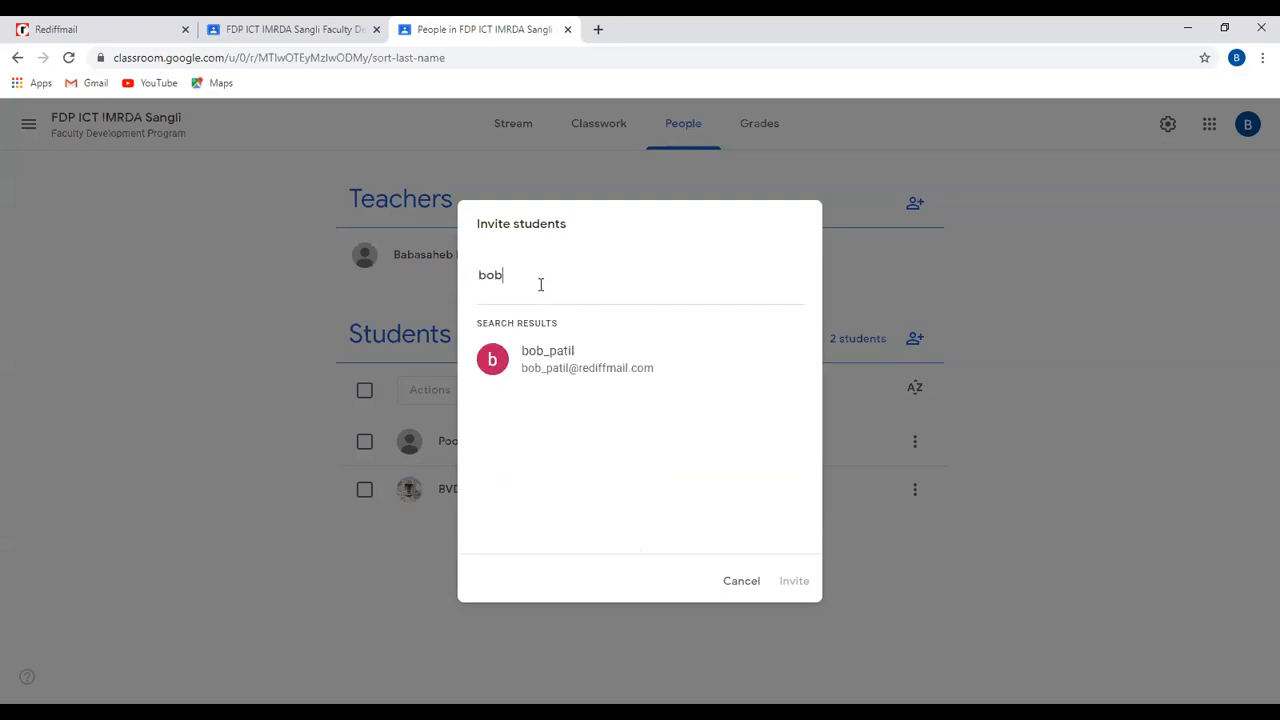
left_click(586, 368)
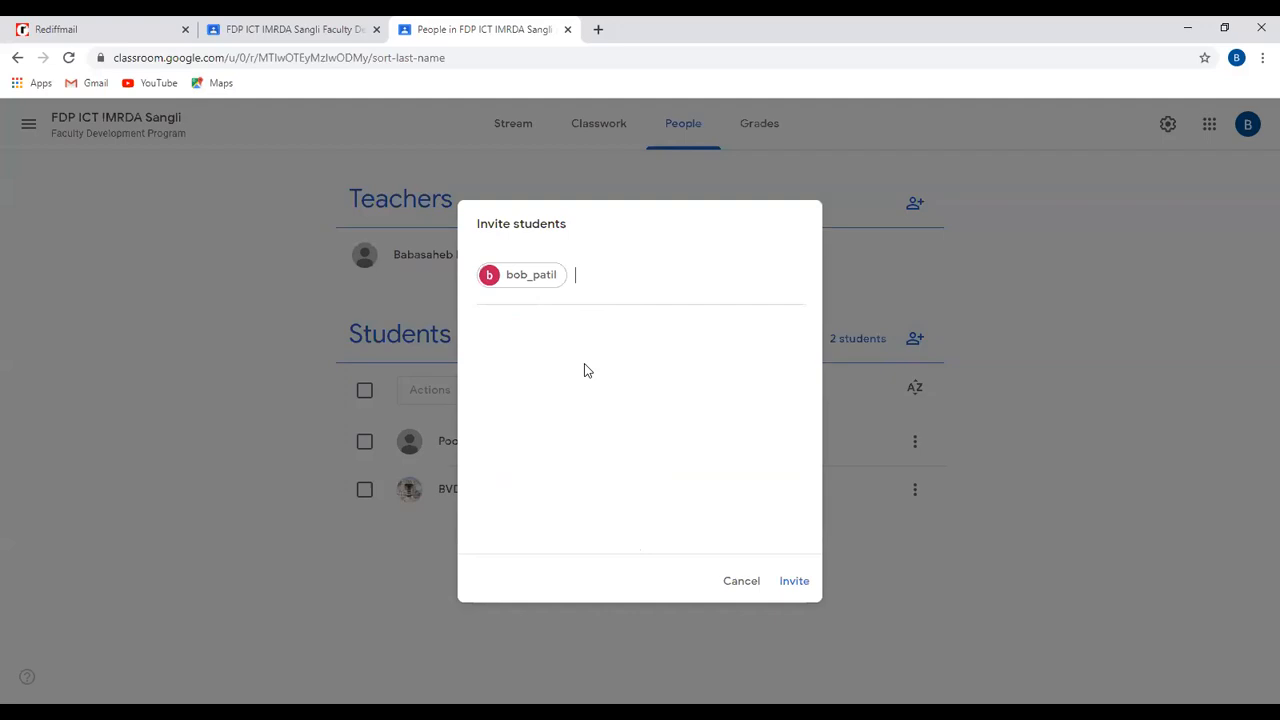
left_click(794, 581)
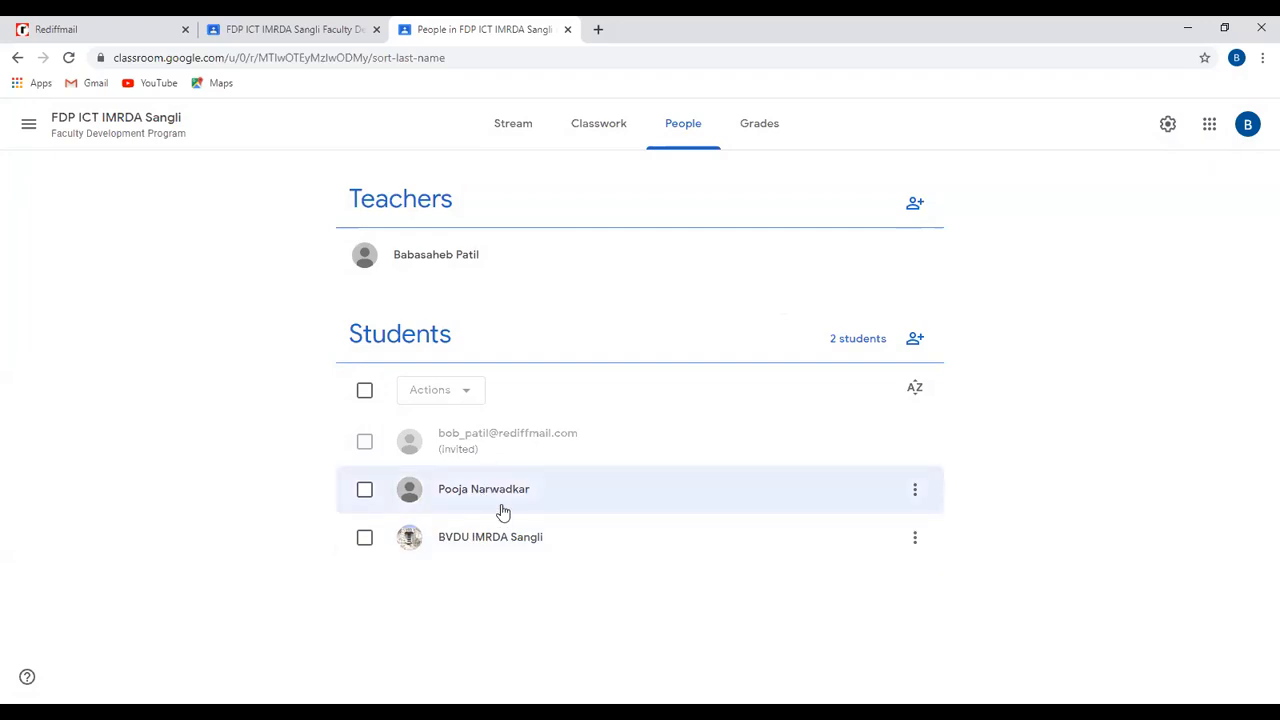
- View the form for inviting teachers to the class, and close it without inviting anyone
left_click(915, 205)
left_click(881, 186)
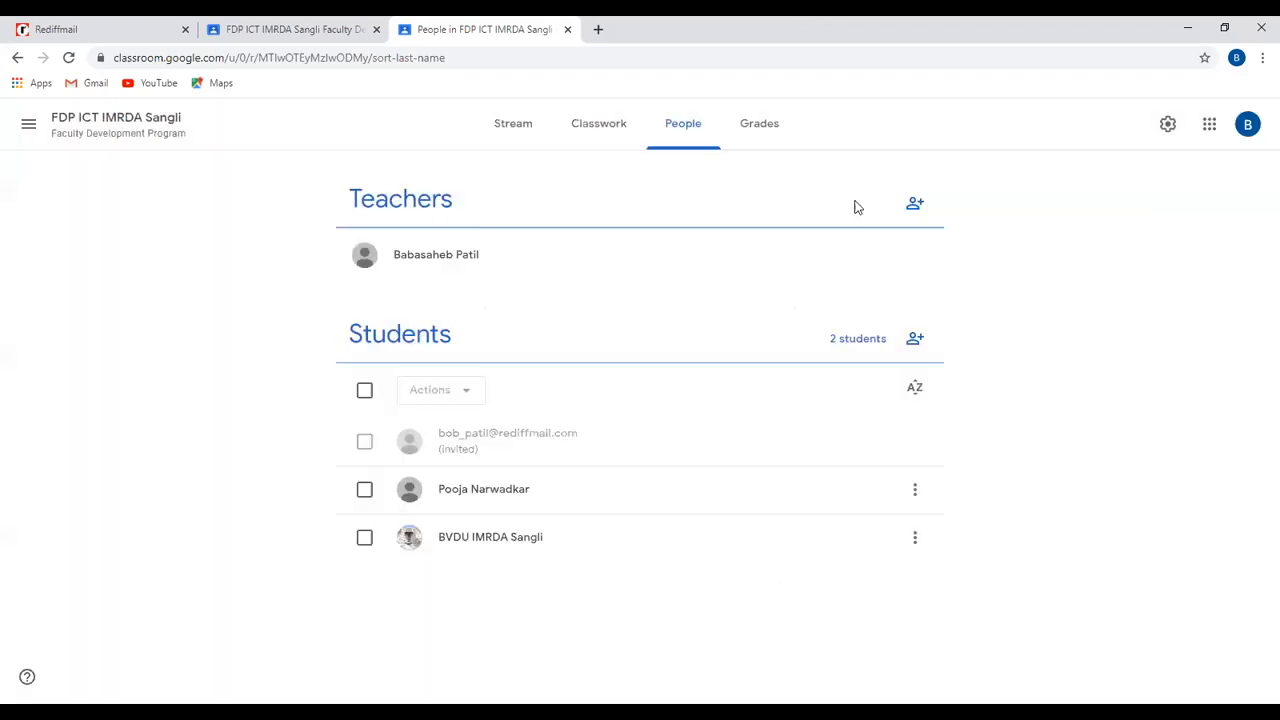
left_click(910, 210)
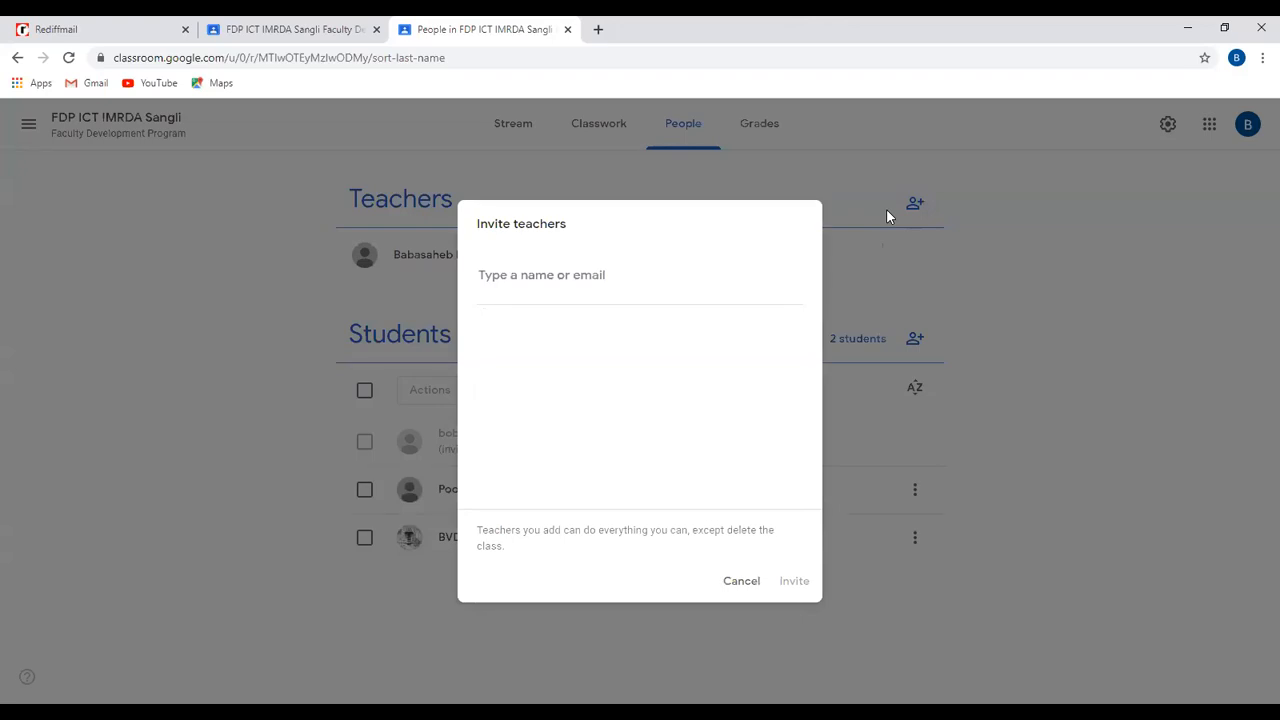
left_click(886, 208)
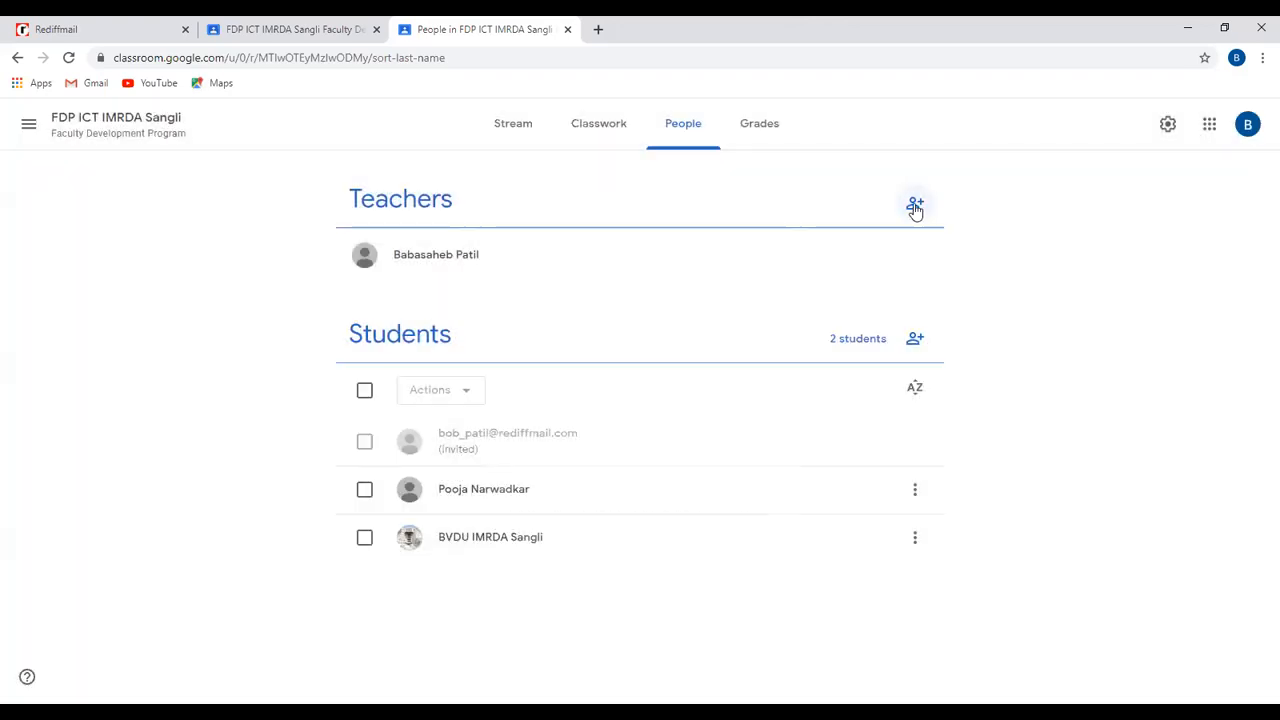
left_click(920, 205)
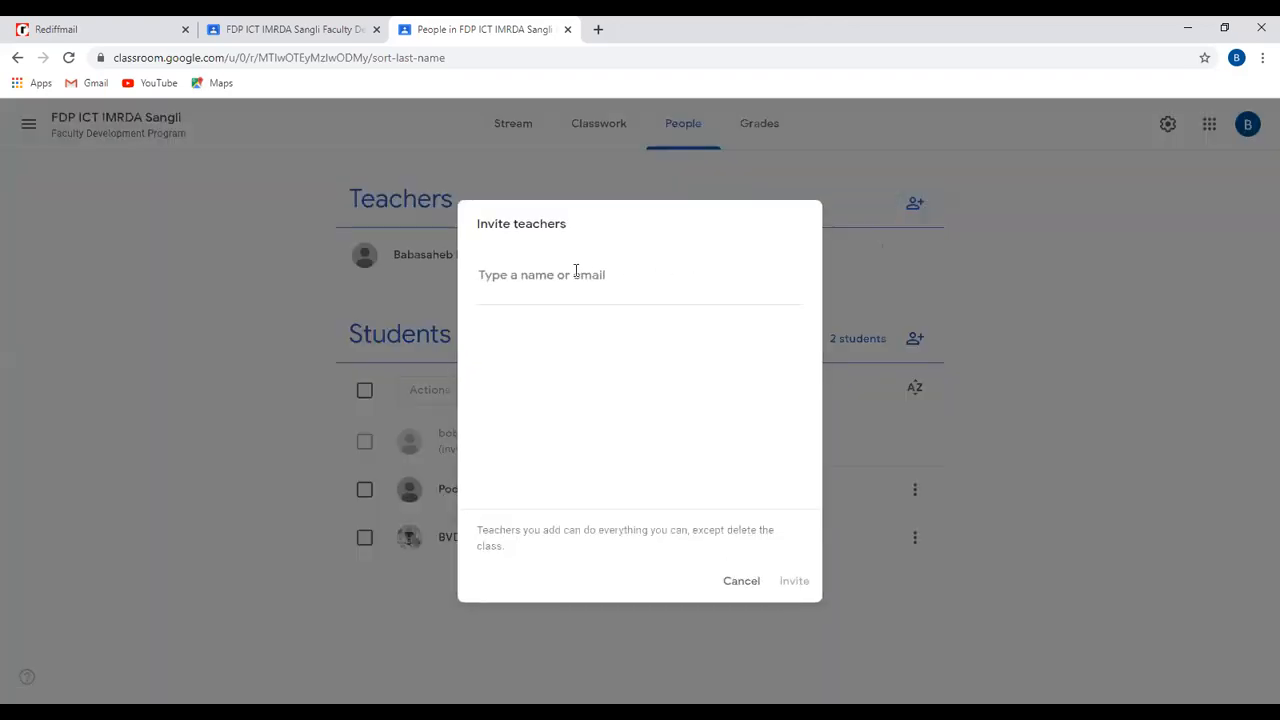
key("Escape")
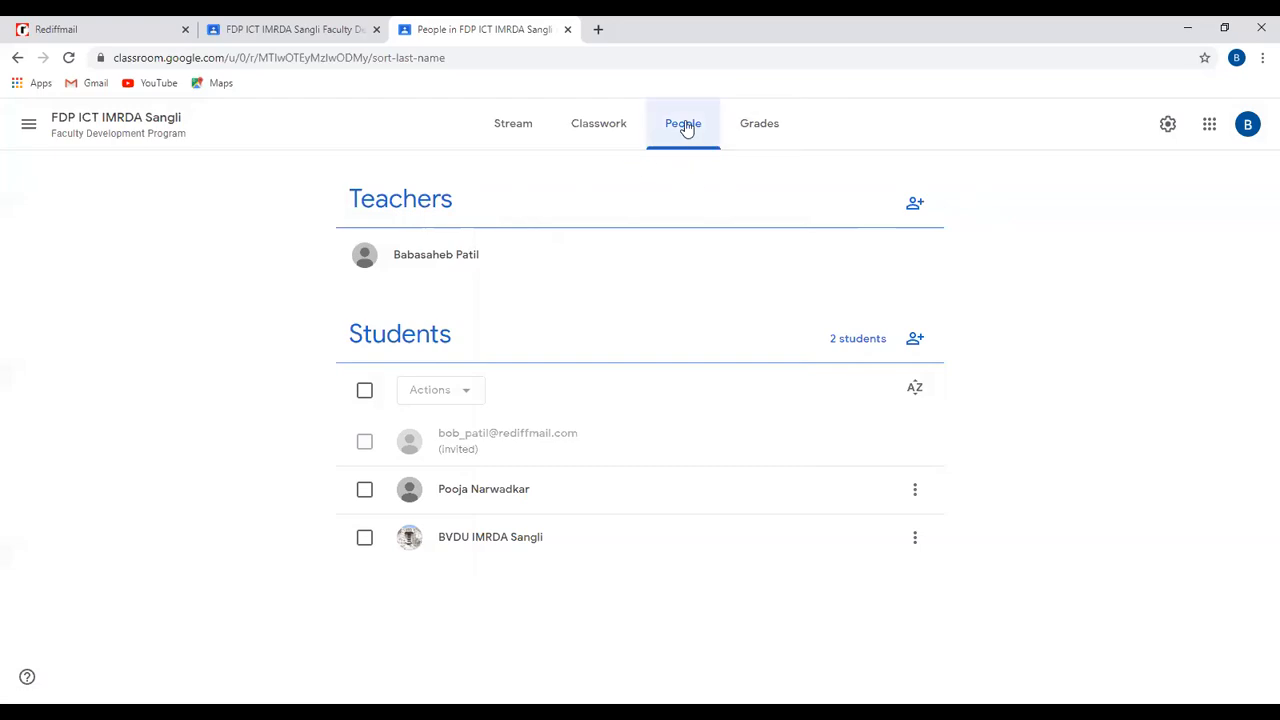
- View the class grades, and examine the student work and instructions of the Assignment No 1 due Jul 5
left_click(770, 130)
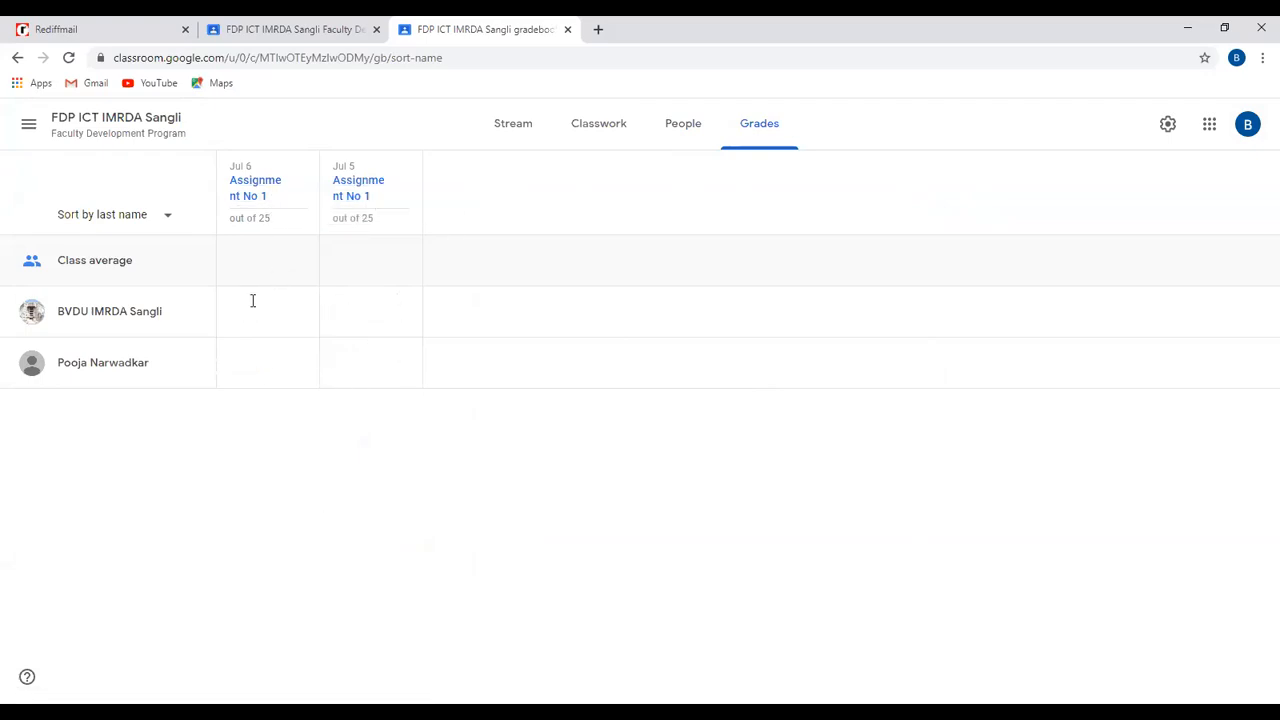
left_click(352, 183)
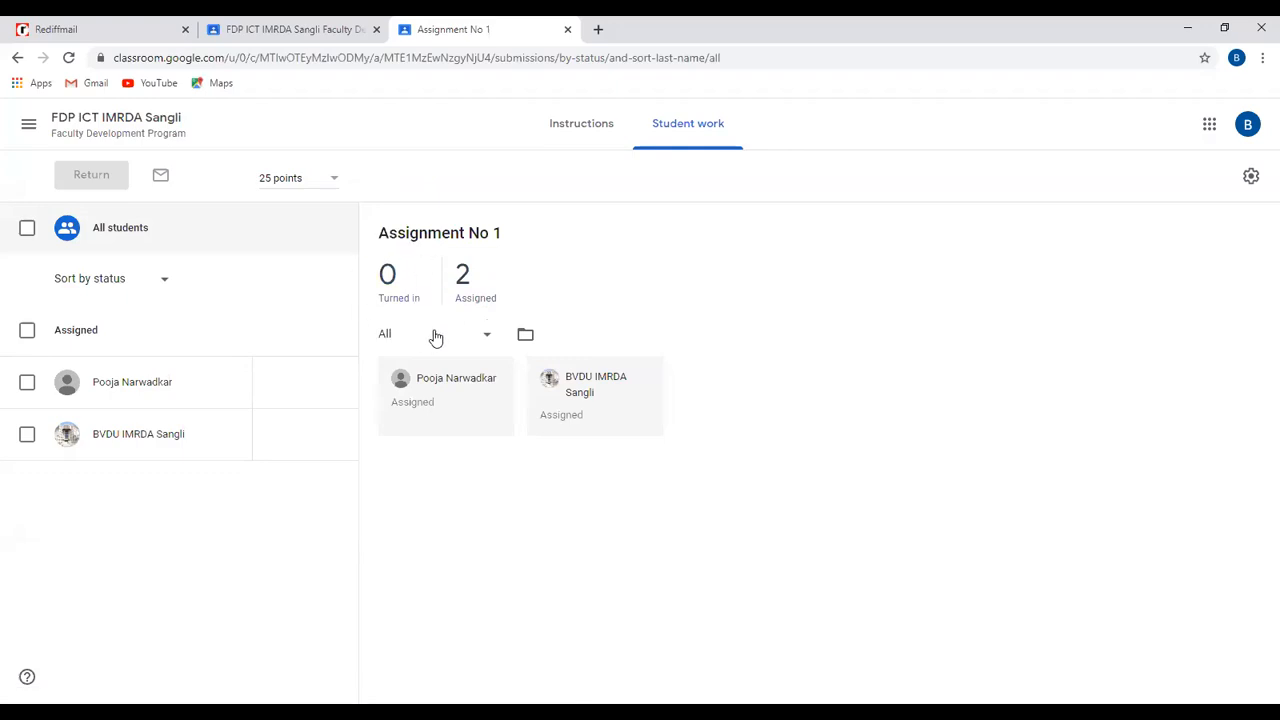
left_click(590, 133)
left_click(677, 128)
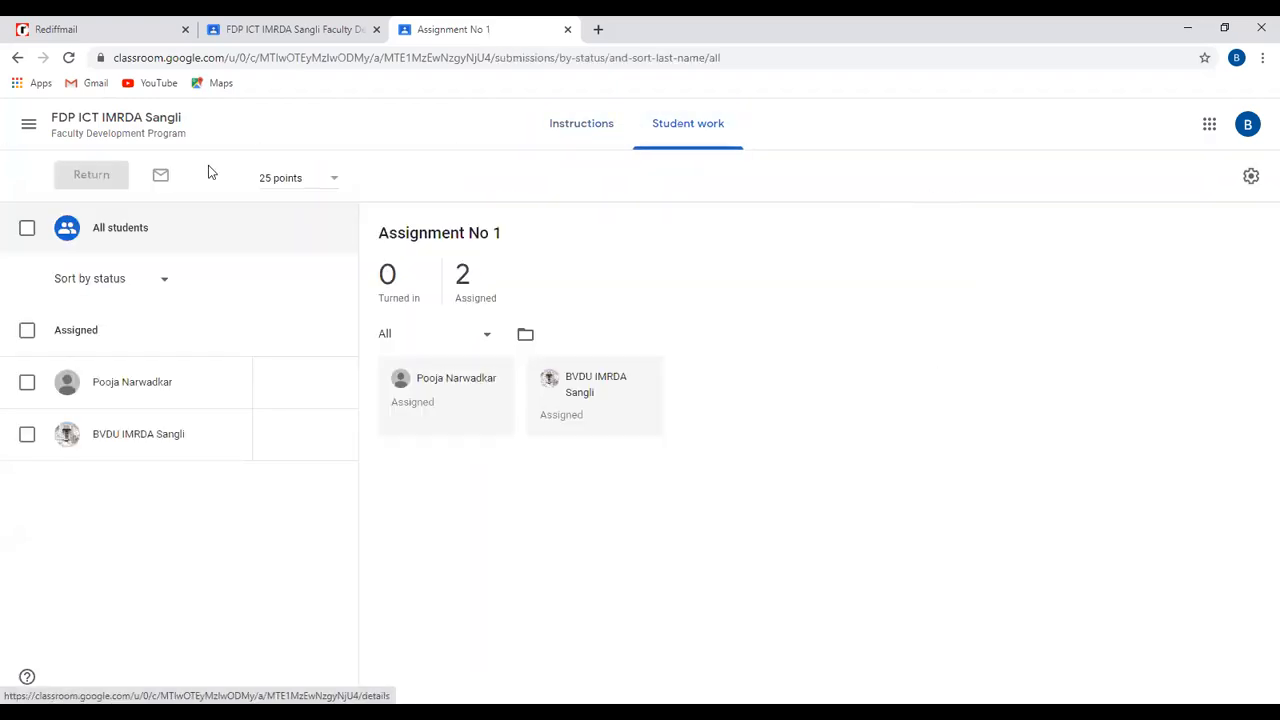
- Leave Assignment No 1 and return to the Stream page of the FDP ICT IMRDA Sangli class
left_click(15, 58)
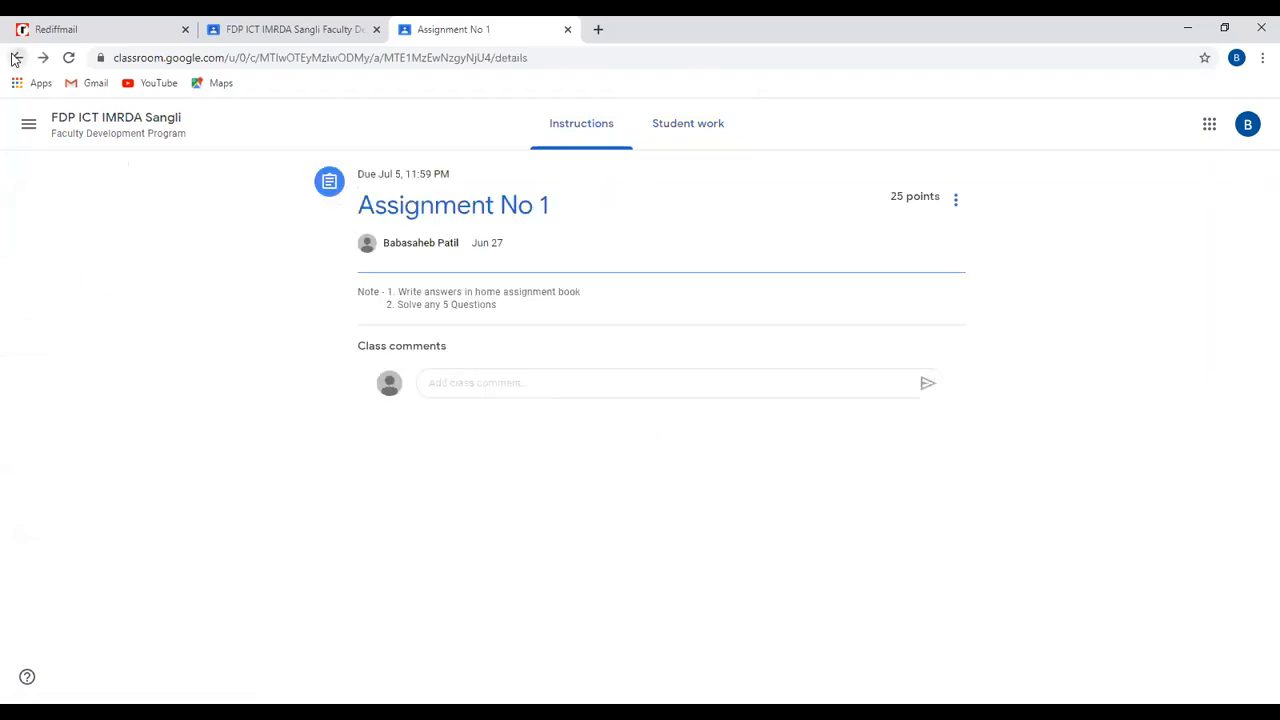
left_click(15, 58)
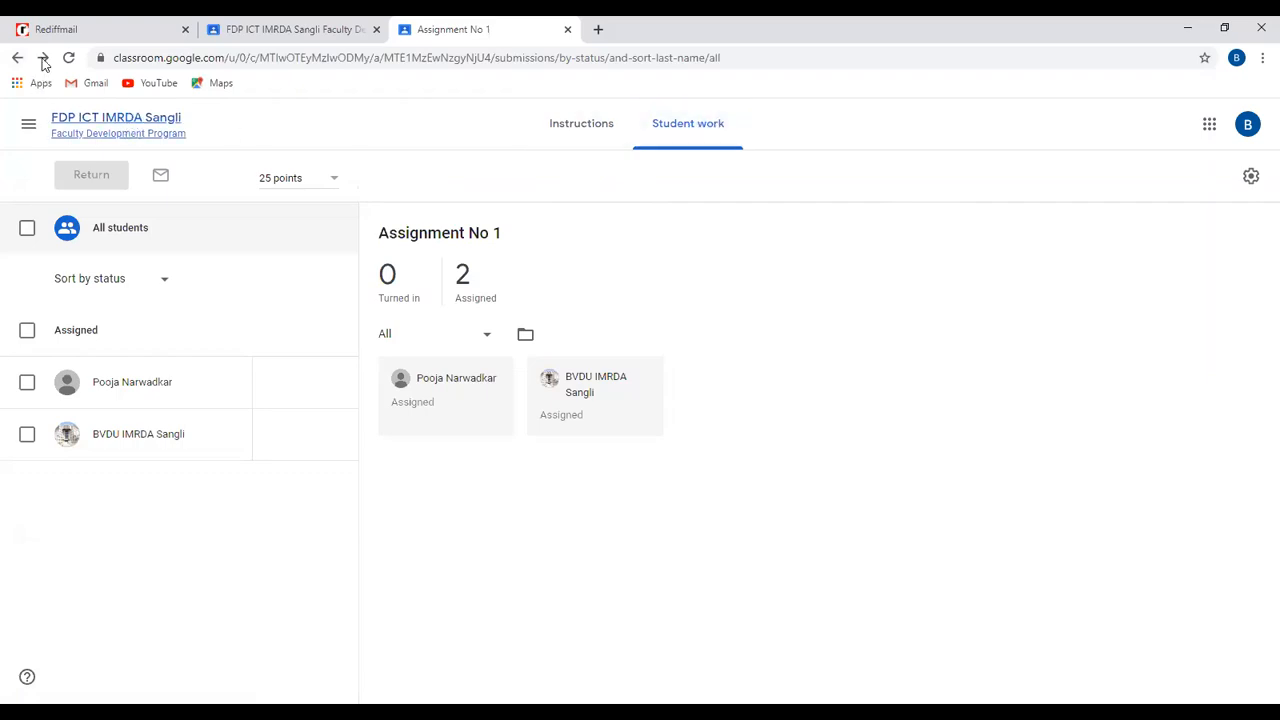
left_click(28, 124)
left_click(82, 311)
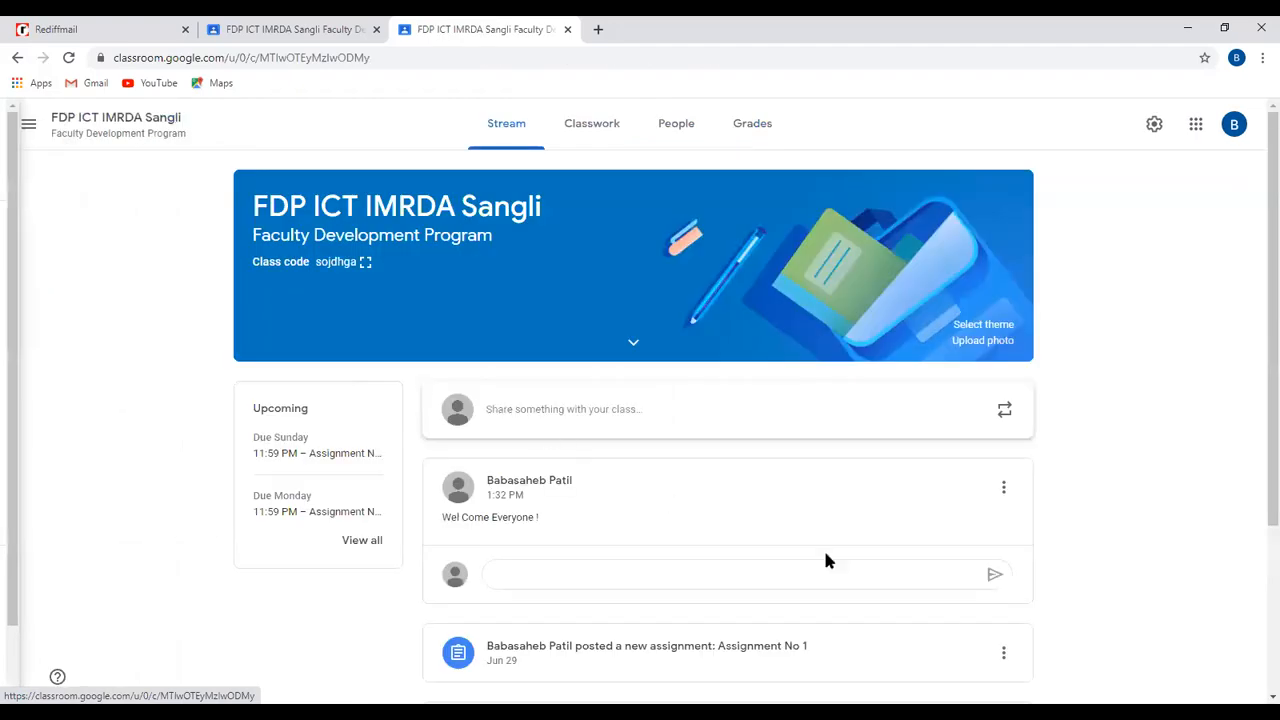